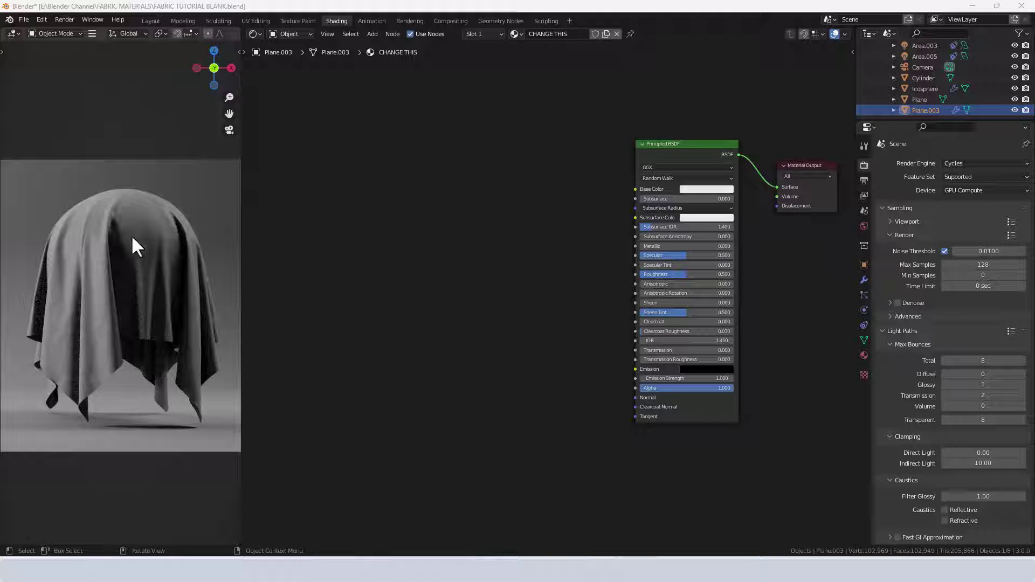
# Step: Add a Checker Texture node left of the shader and link its Color to Base Color
pyautogui.moveTo(496, 258); pyautogui.dragTo(520, 279, button='middle')
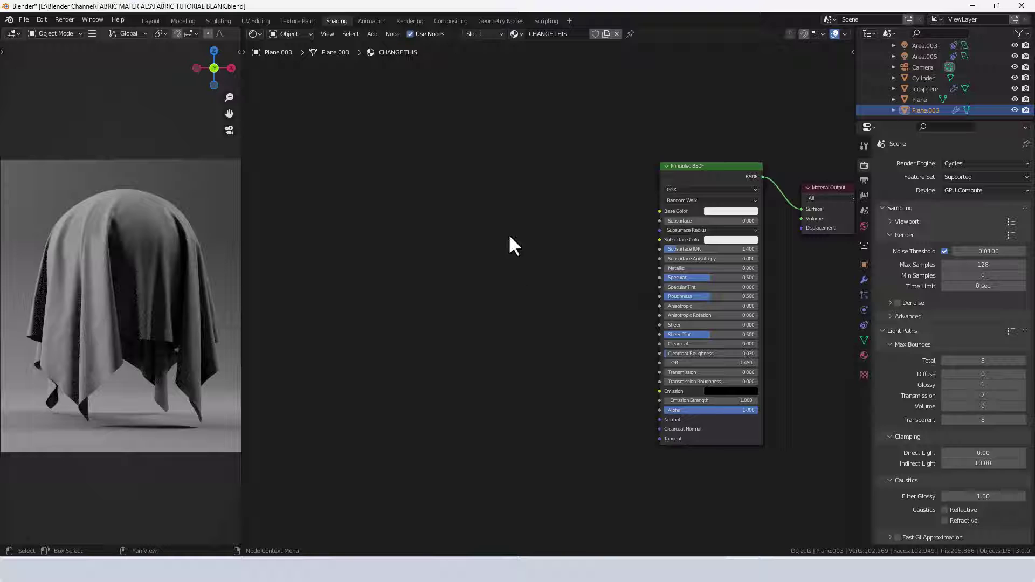
pyautogui.hotkey('shift', 'a')
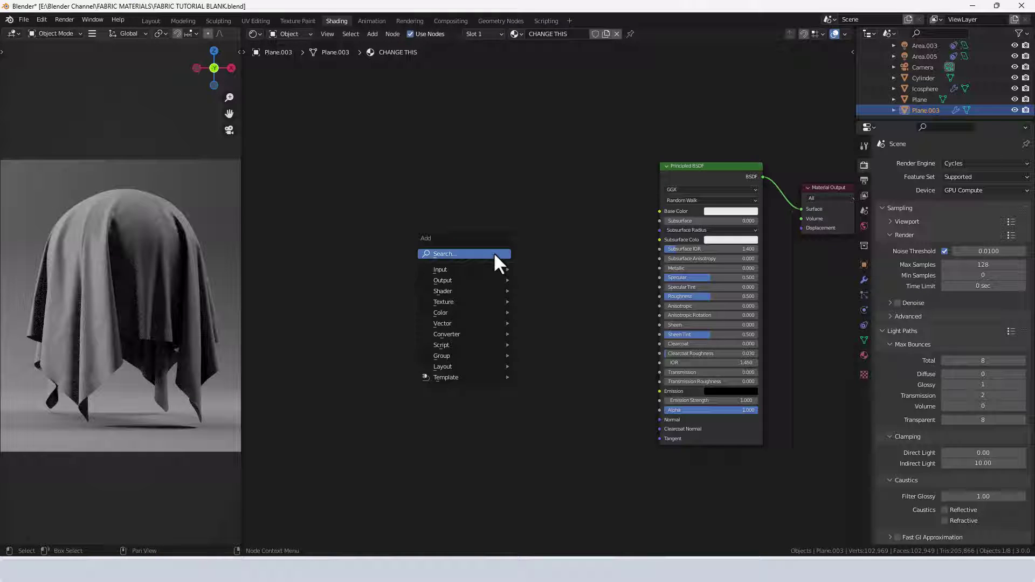
pyautogui.click(495, 252)
pyautogui.write('CHECK')
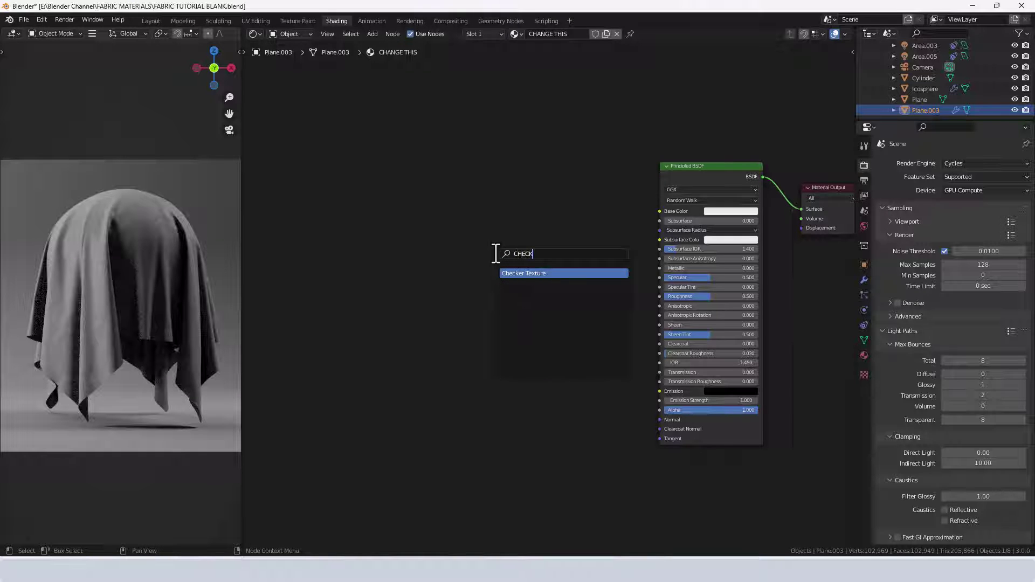
pyautogui.press('Return')
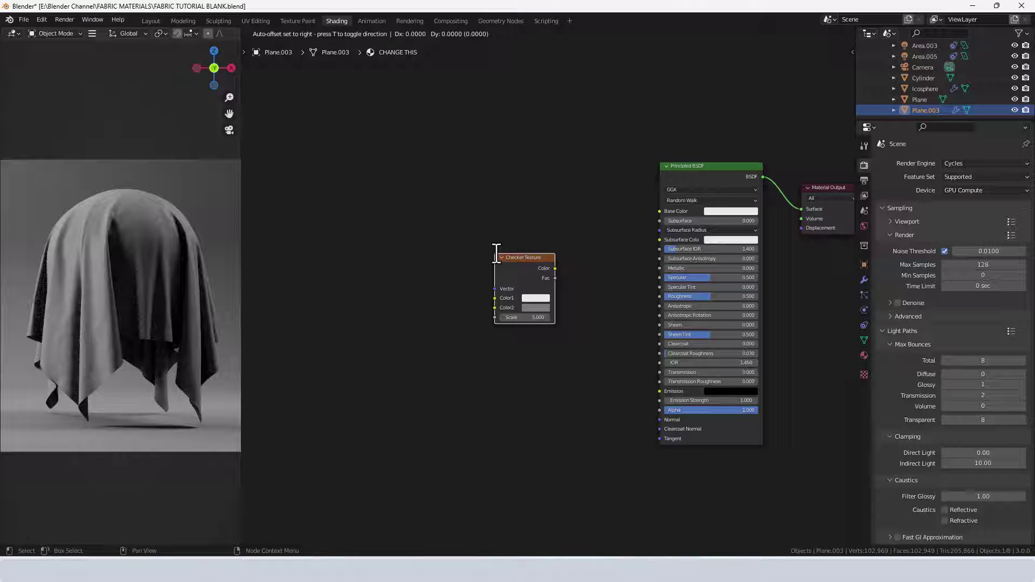
pyautogui.click(435, 208)
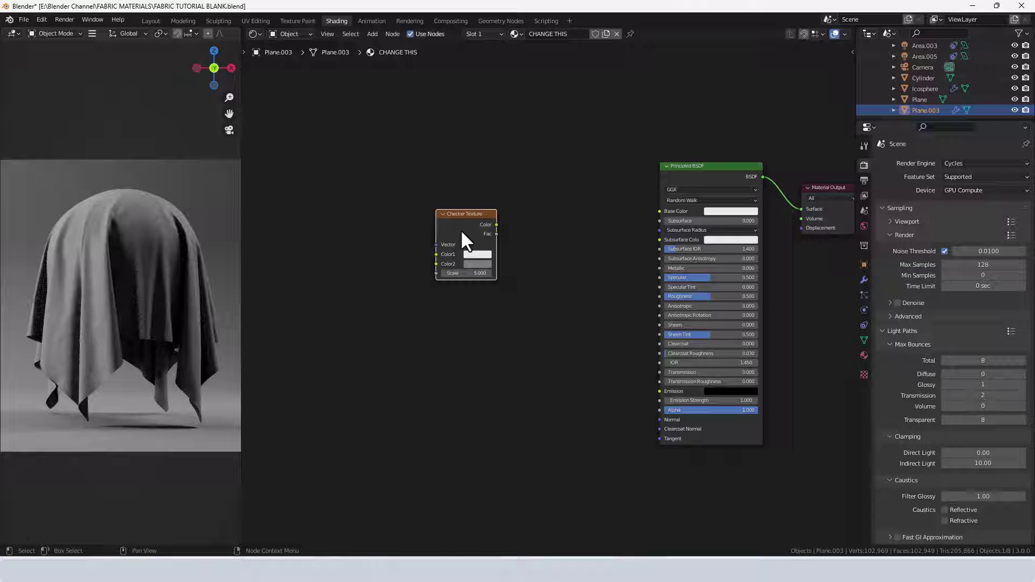
pyautogui.moveTo(496, 225); pyautogui.dragTo(660, 210)
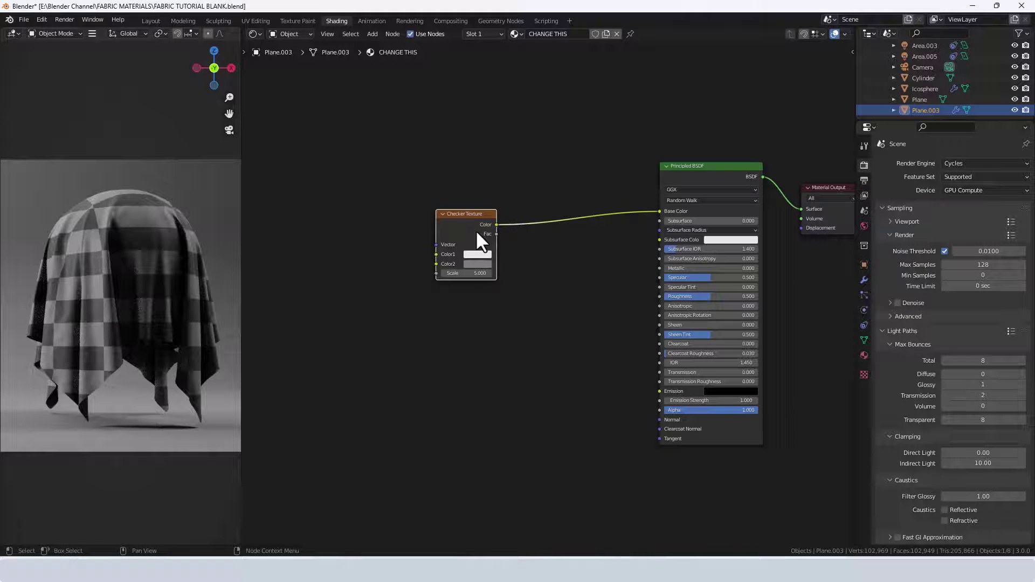
# Step: Add Texture Coordinate and Mapping nodes with Ctrl+T and link UV to the Mapping Vector
pyautogui.hotkey('ctrl', 't')
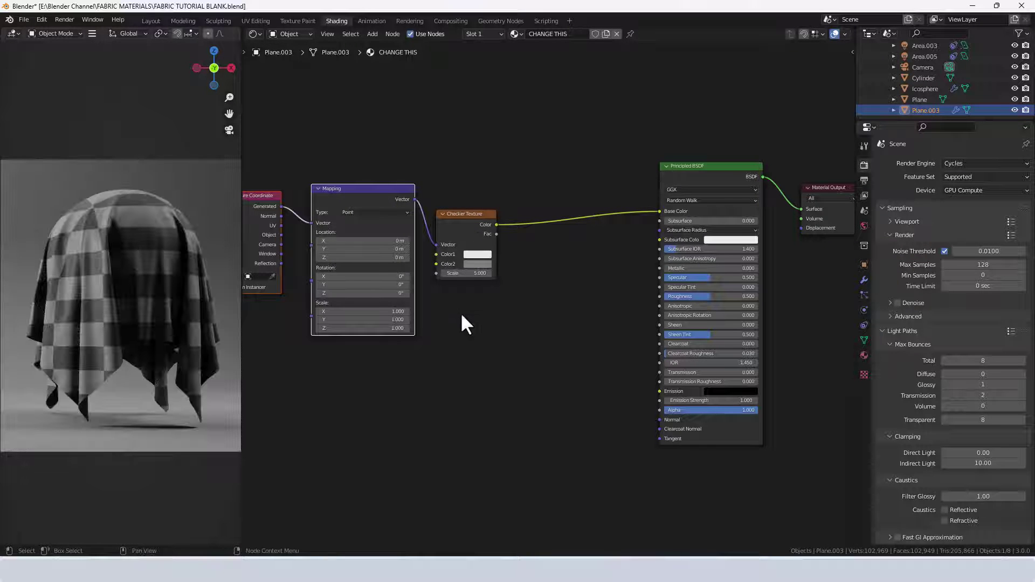
pyautogui.moveTo(461, 313); pyautogui.dragTo(538, 300, button='middle')
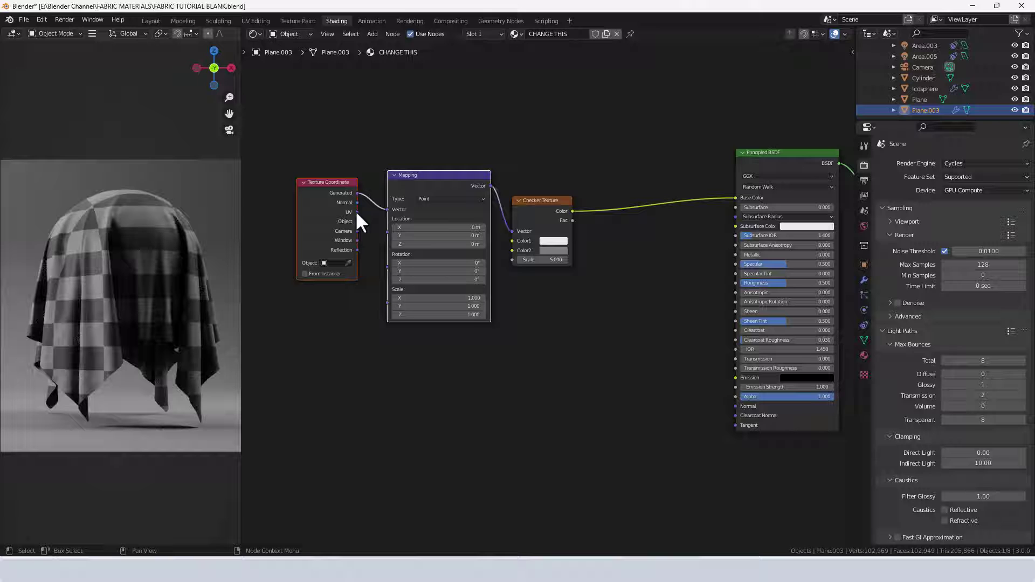
pyautogui.moveTo(356, 212); pyautogui.dragTo(335, 231)
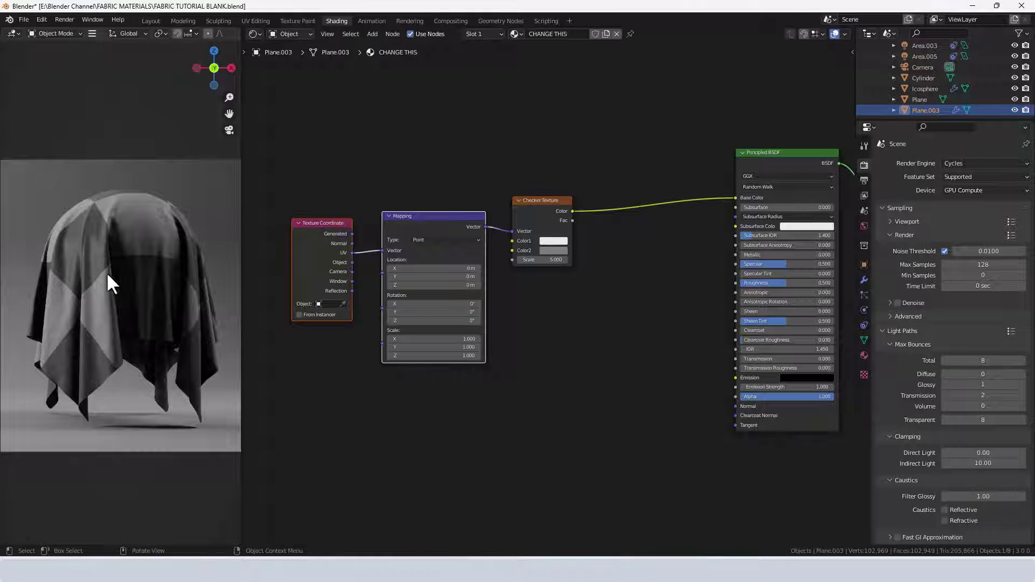
# Step: Move the Texture Coordinate node lower and select the Mapping and Checker Texture nodes
pyautogui.moveTo(417, 386); pyautogui.dragTo(407, 328, button='middle')
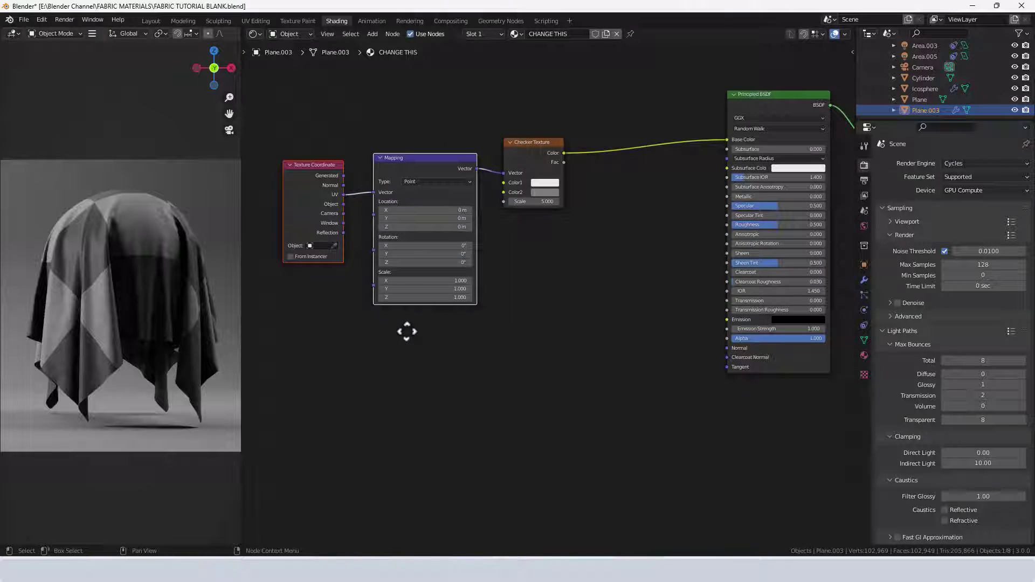
pyautogui.click(312, 178)
pyautogui.moveTo(307, 189); pyautogui.dragTo(275, 371)
pyautogui.moveTo(446, 363)
pyautogui.mouseDown(button='middle')
pyautogui.moveTo(446, 352)
pyautogui.moveTo(441, 379)
pyautogui.mouseUp(button='middle')
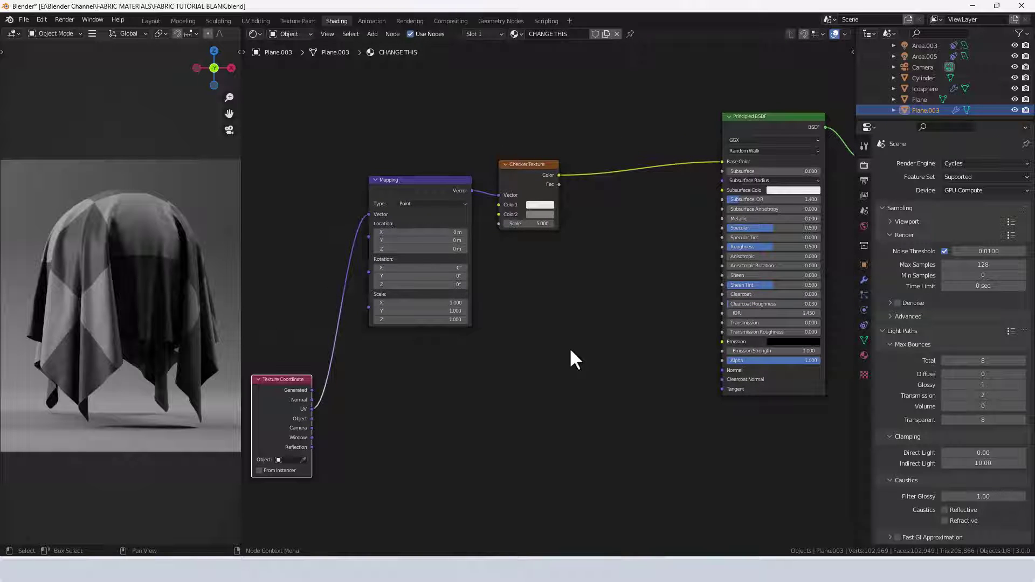
pyautogui.moveTo(421, 125); pyautogui.dragTo(541, 341)
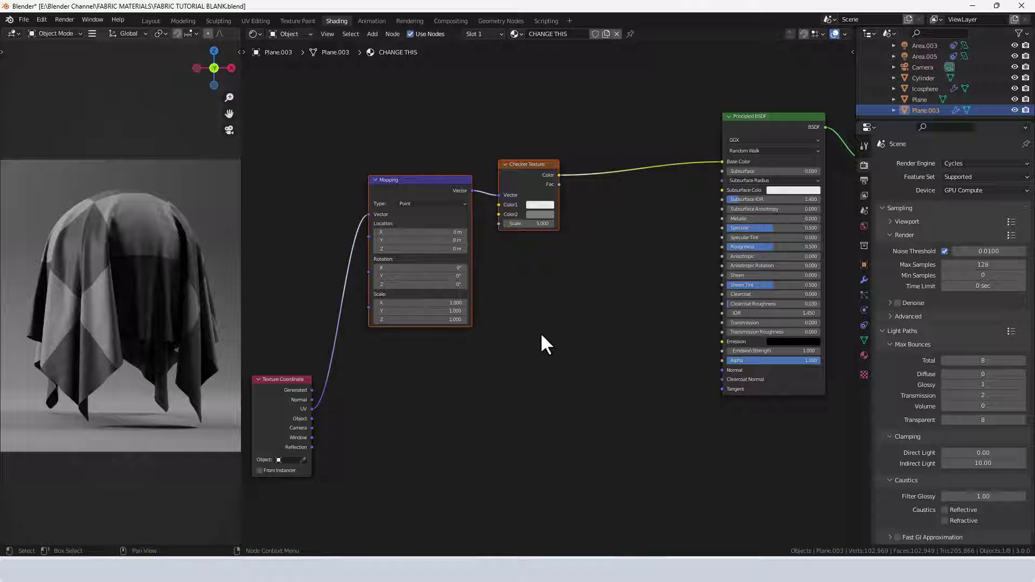
# Step: Duplicate the Mapping and Checker Texture pair below and feed its Mapping from UV
pyautogui.hotkey('shift', 'd')
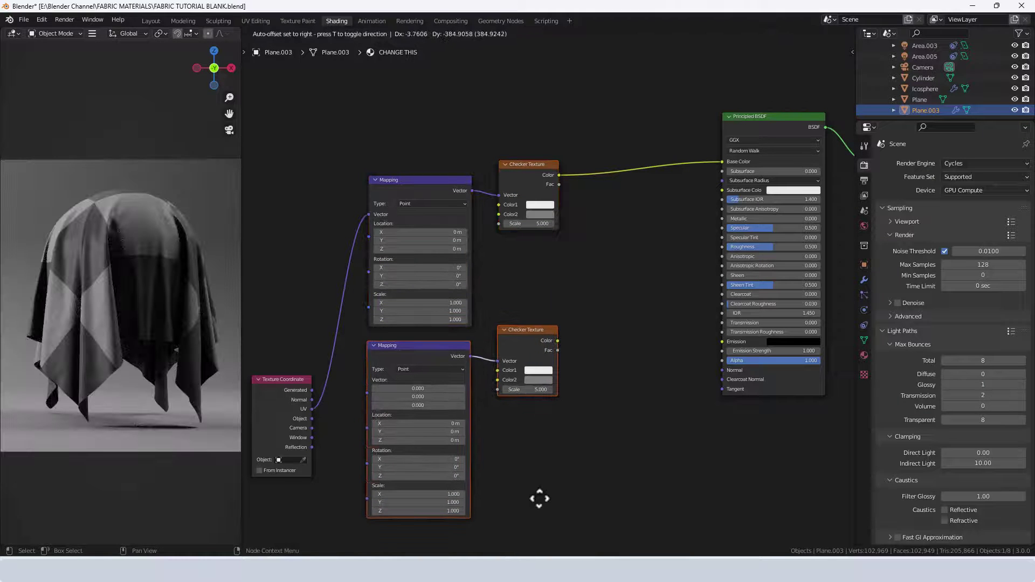
pyautogui.click(544, 500)
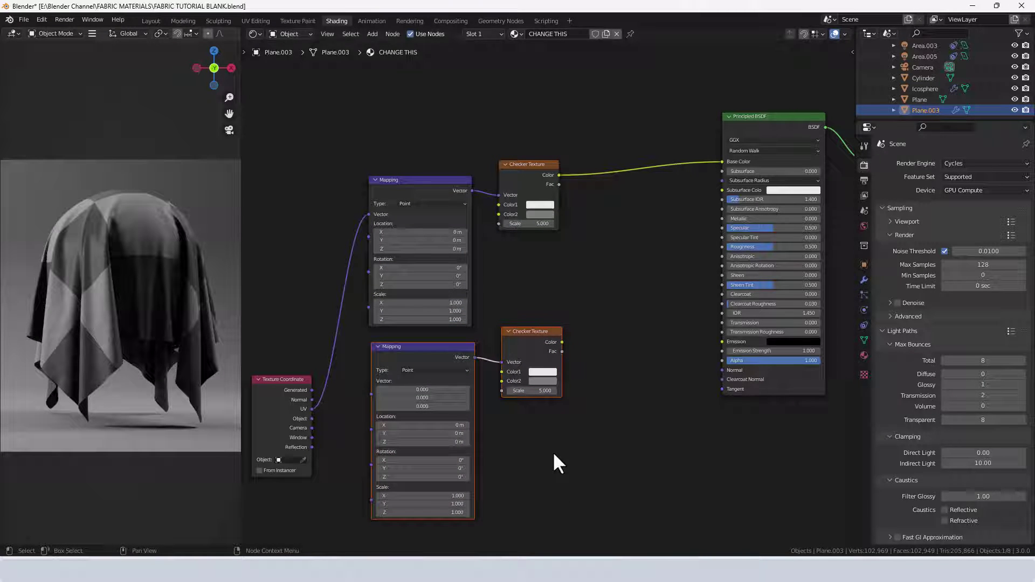
pyautogui.moveTo(555, 462); pyautogui.dragTo(550, 407, button='middle')
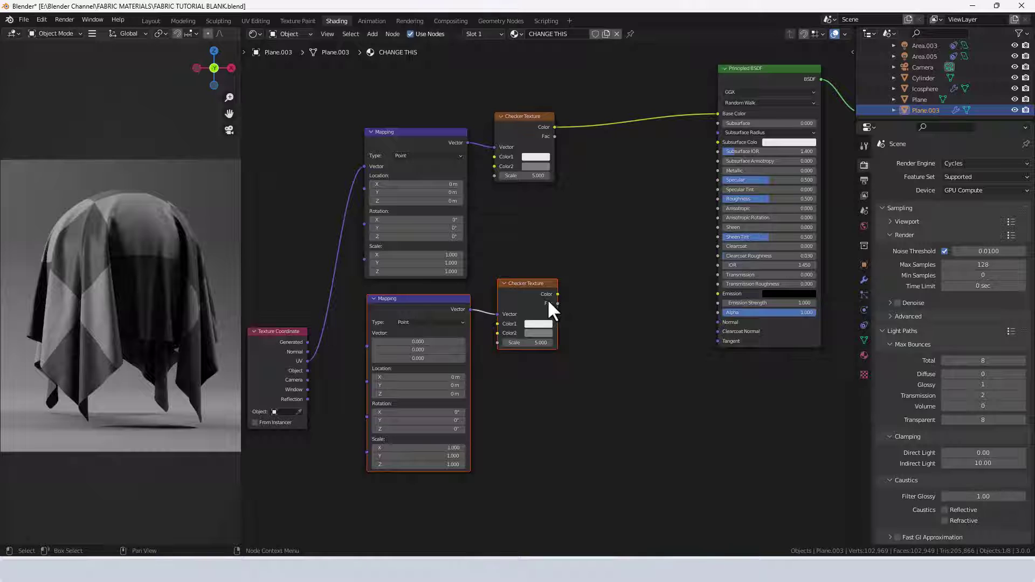
pyautogui.moveTo(308, 360); pyautogui.dragTo(364, 346)
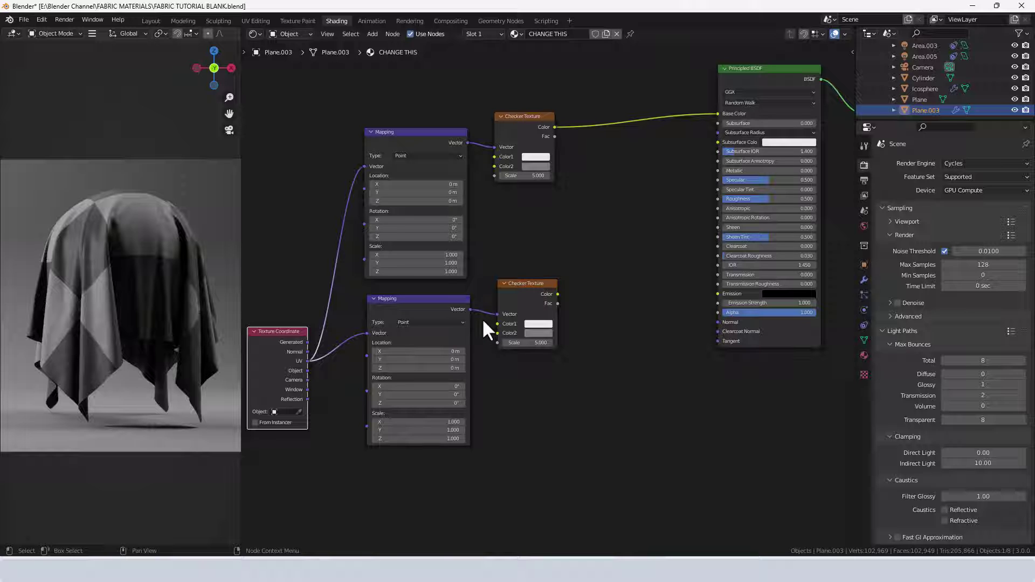
# Step: Blend both checkers through a Mix node, kept in Mix mode, into Base Color
pyautogui.keyDown('ctrl'); pyautogui.keyDown('alt'); pyautogui.moveTo(520, 299); pyautogui.dragTo(514, 125, button='right'); pyautogui.keyUp('alt'); pyautogui.keyUp('ctrl')
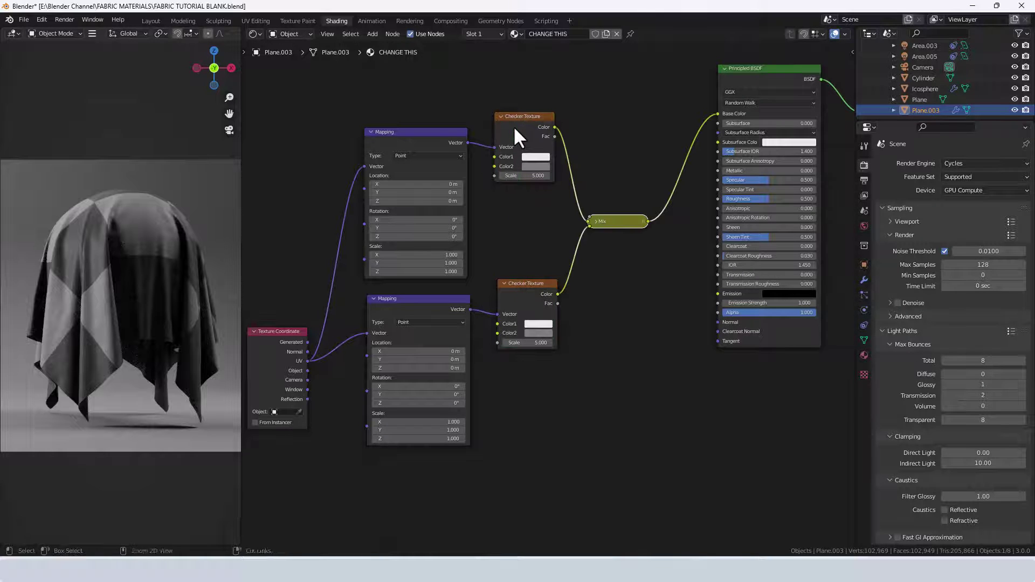
pyautogui.click(595, 222)
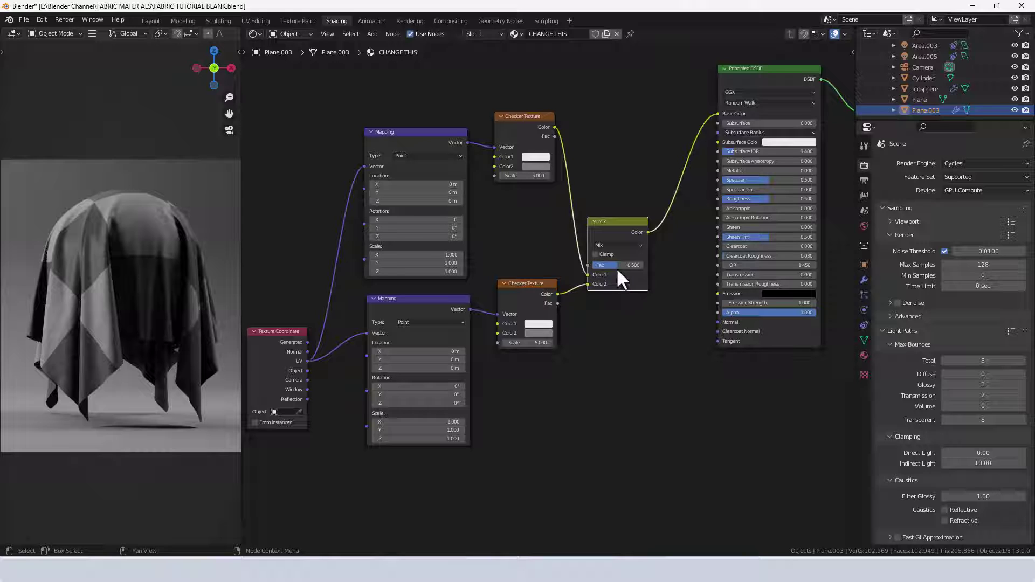
pyautogui.click(610, 245)
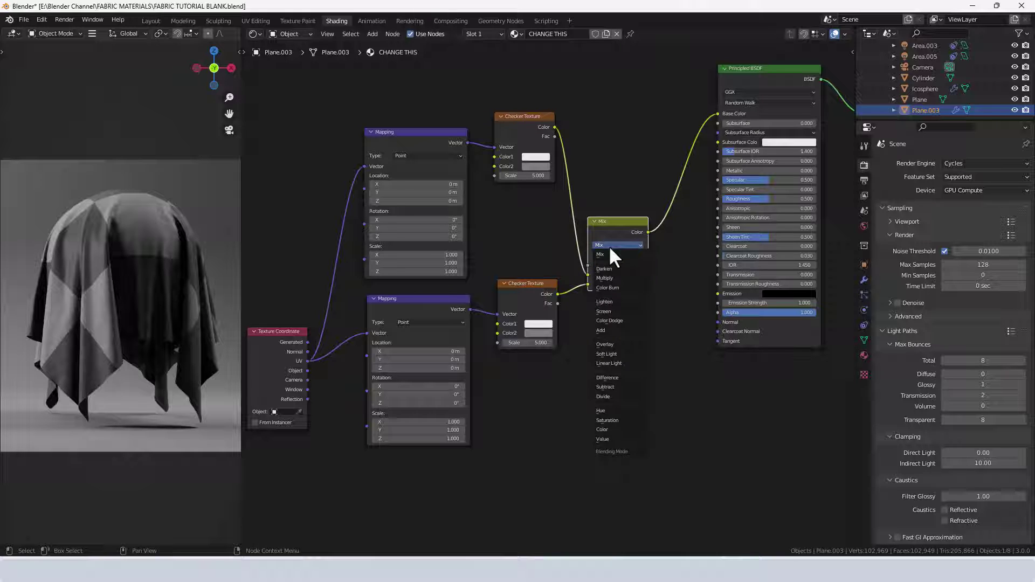
pyautogui.click(610, 252)
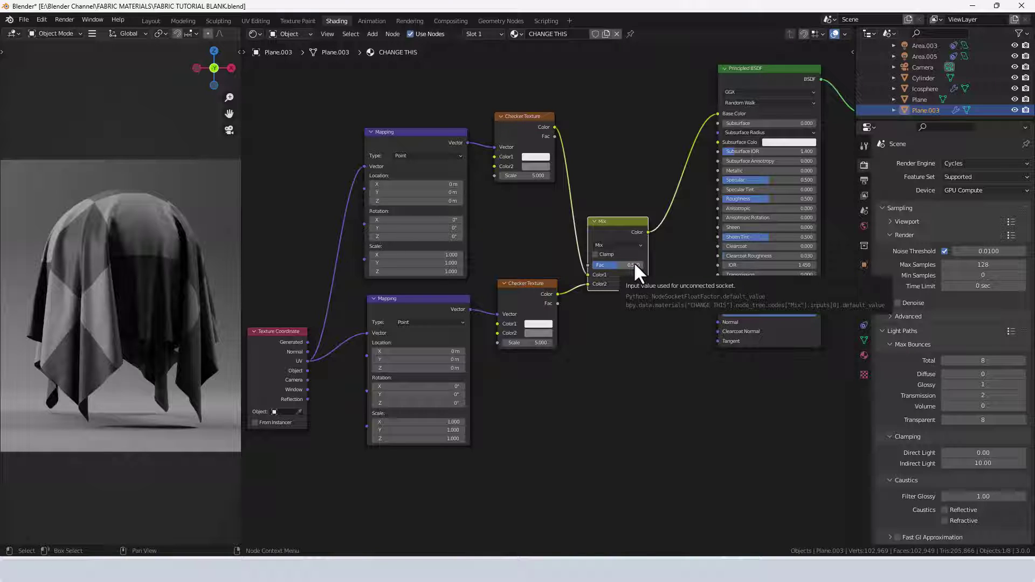
pyautogui.click(538, 178)
# Step: Set the Scale of both Checker Textures to 3
pyautogui.write('3')
pyautogui.press('Return')
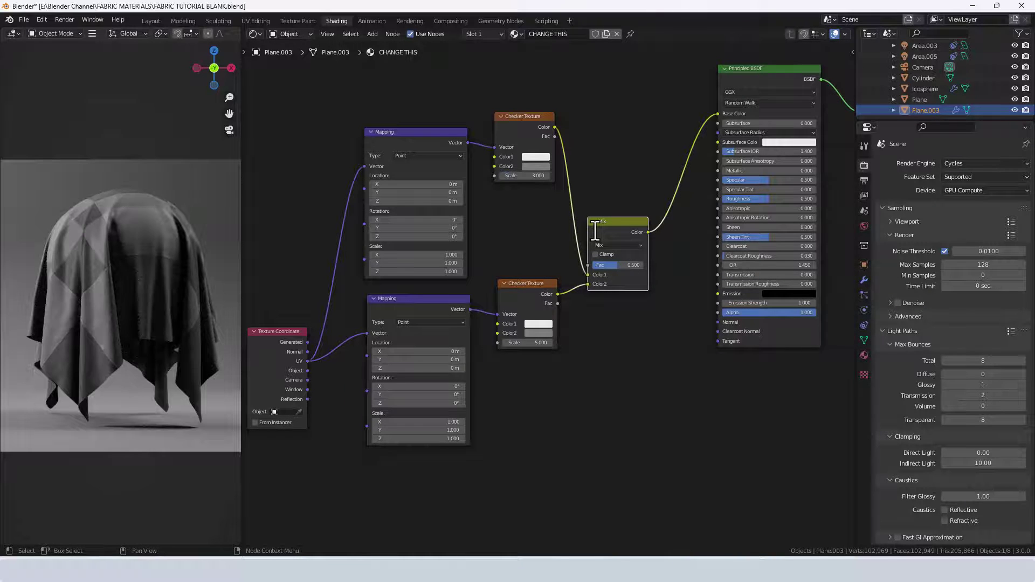
pyautogui.click(535, 343)
pyautogui.write('3')
pyautogui.press('Return')
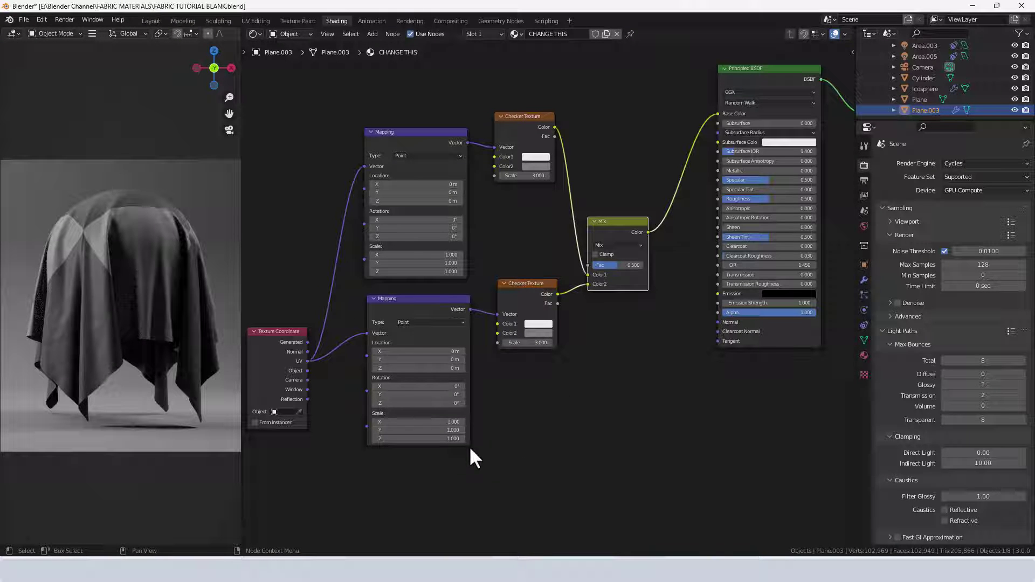
# Step: Set the upper Mapping node's scale to X 0.5 and Y 10
pyautogui.moveTo(552, 412); pyautogui.dragTo(555, 396, button='middle')
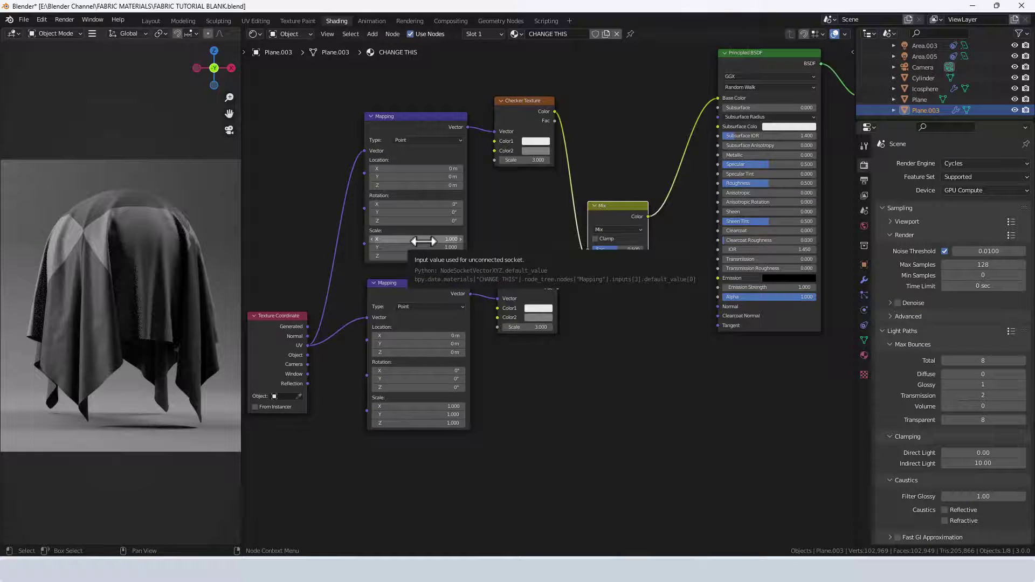
pyautogui.scroll(2, 423, 241)
pyautogui.moveTo(423, 240); pyautogui.dragTo(537, 259, button='middle')
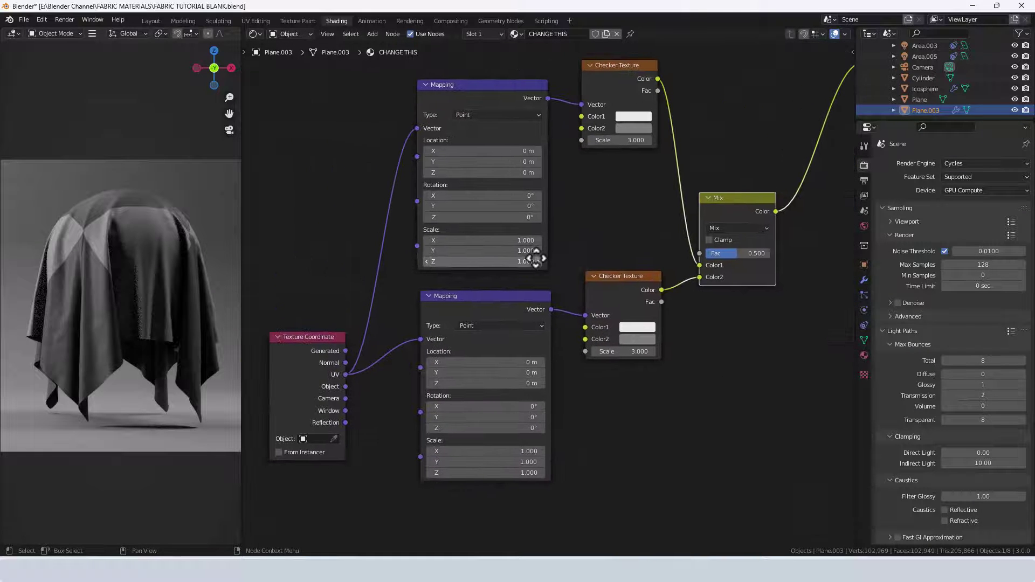
pyautogui.click(503, 240)
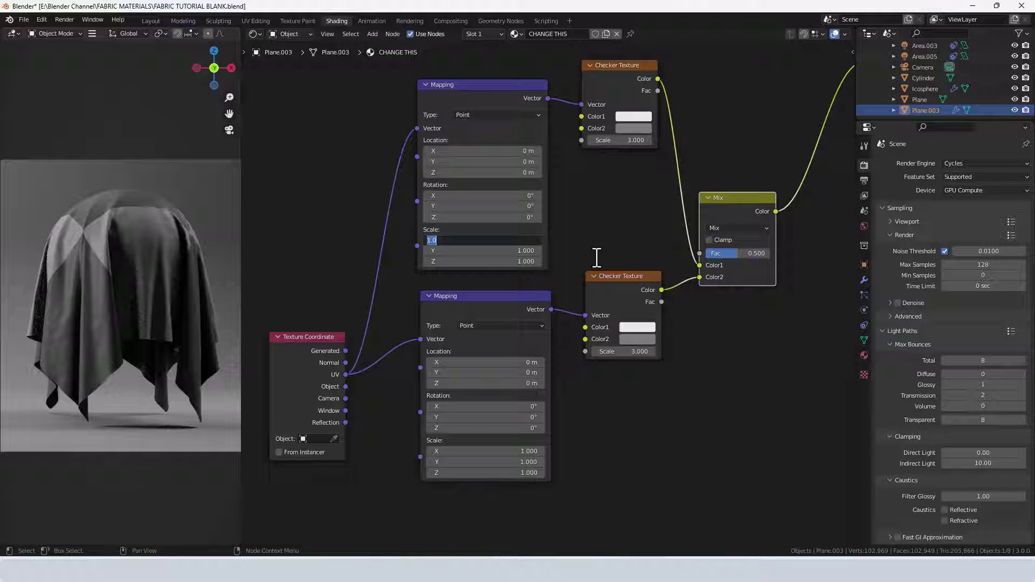
pyautogui.write('.5')
pyautogui.press('Tab')
pyautogui.write('0')
pyautogui.press('Return')
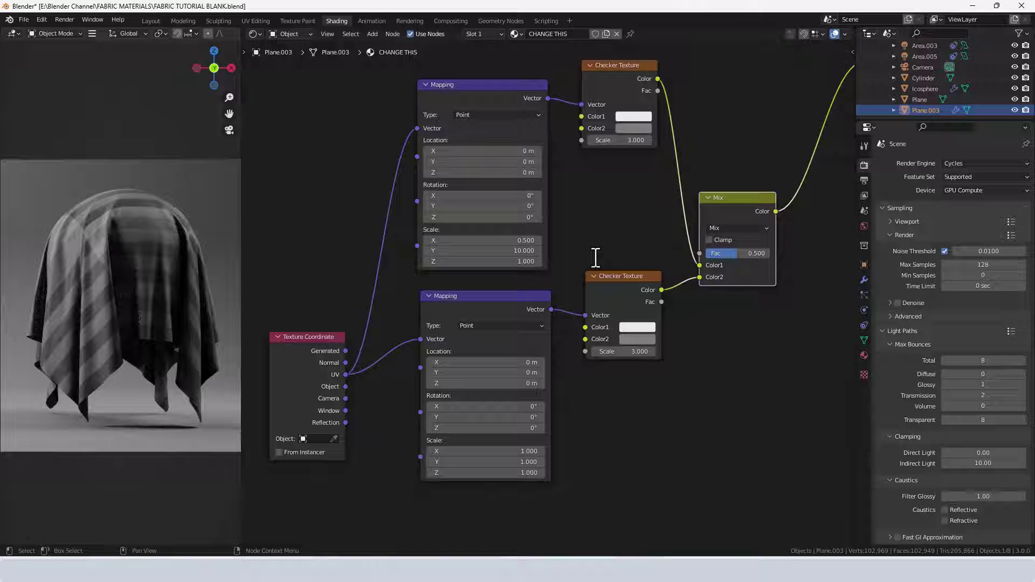
# Step: Set the lower Mapping node's scale to X 10 and Y 0.5
pyautogui.click(528, 451)
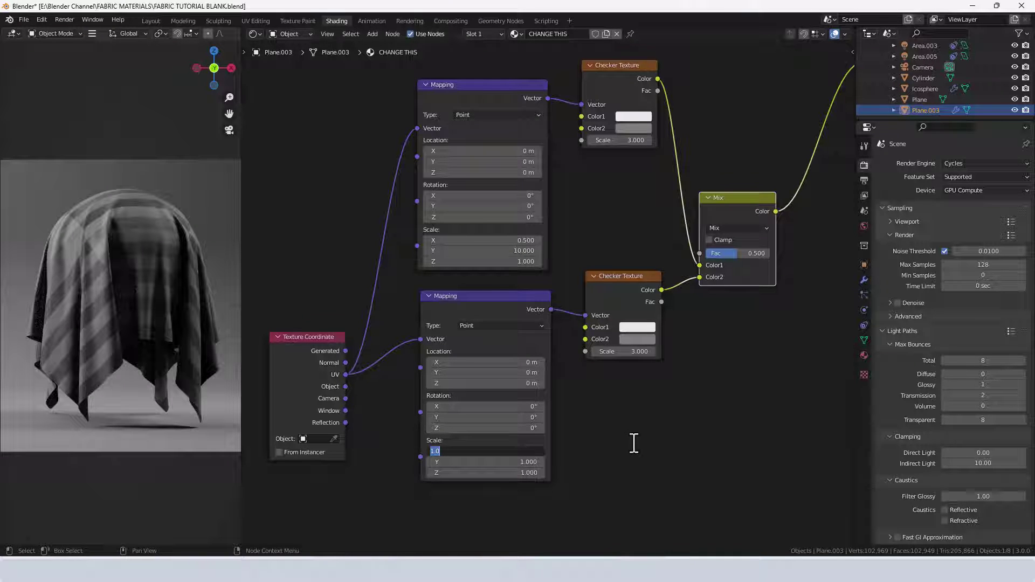
pyautogui.write('10')
pyautogui.press('Tab')
pyautogui.write('0.5')
pyautogui.press('Return')
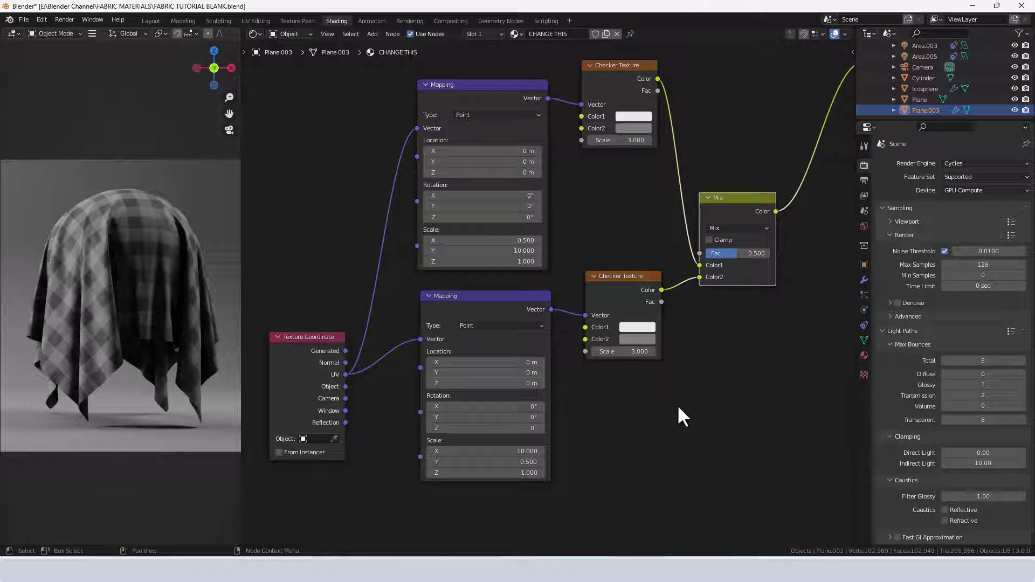
pyautogui.scroll(2, 108, 290)
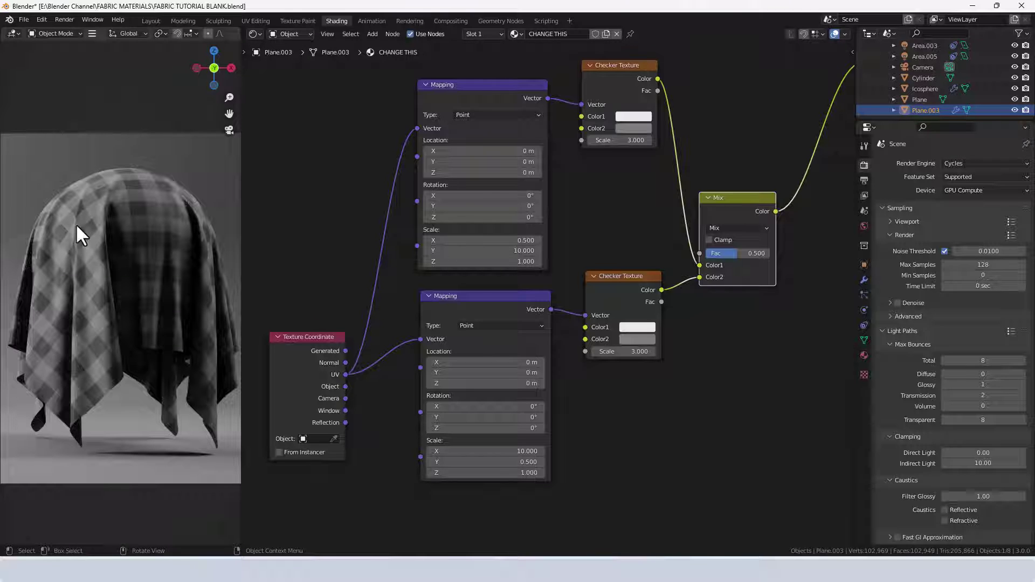
# Step: Duplicate the Mix node twice, inserting each copy on the link into the Principled BSDF
pyautogui.scroll(-1, 677, 395)
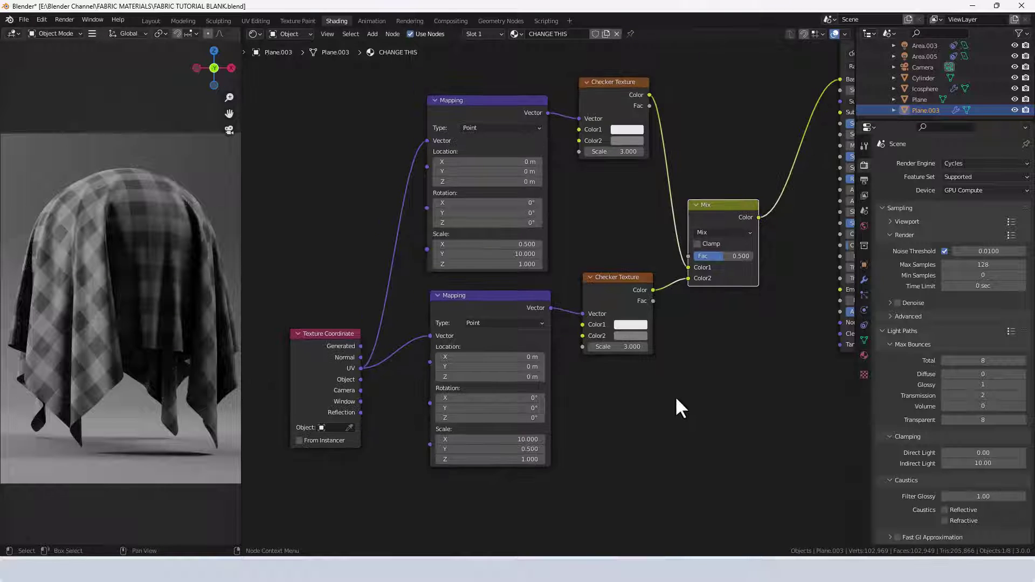
pyautogui.moveTo(674, 396); pyautogui.dragTo(547, 412, button='middle')
pyautogui.scroll(-1, 616, 351)
pyautogui.scroll(-1, 617, 358)
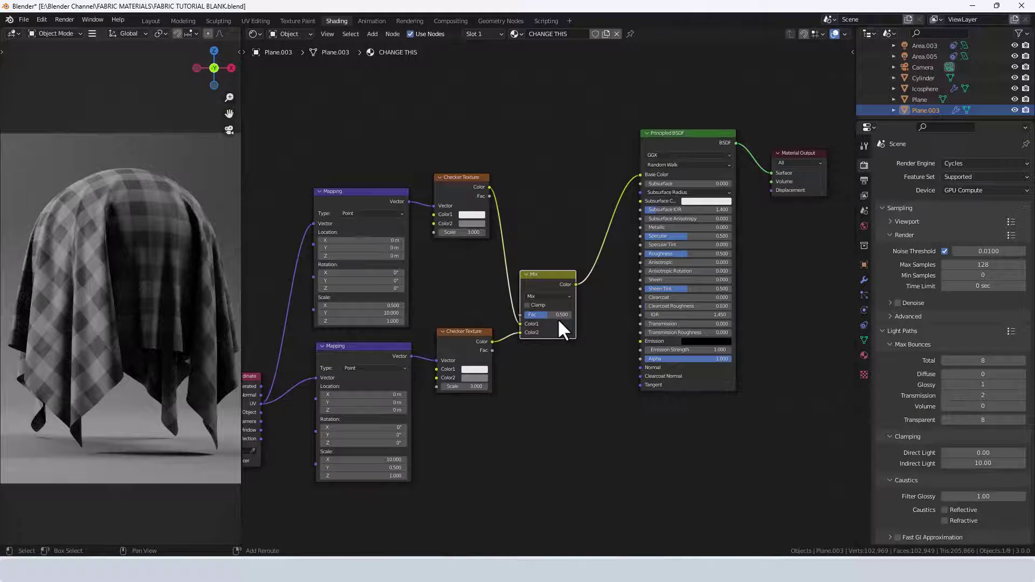
pyautogui.hotkey('shift', 'd')
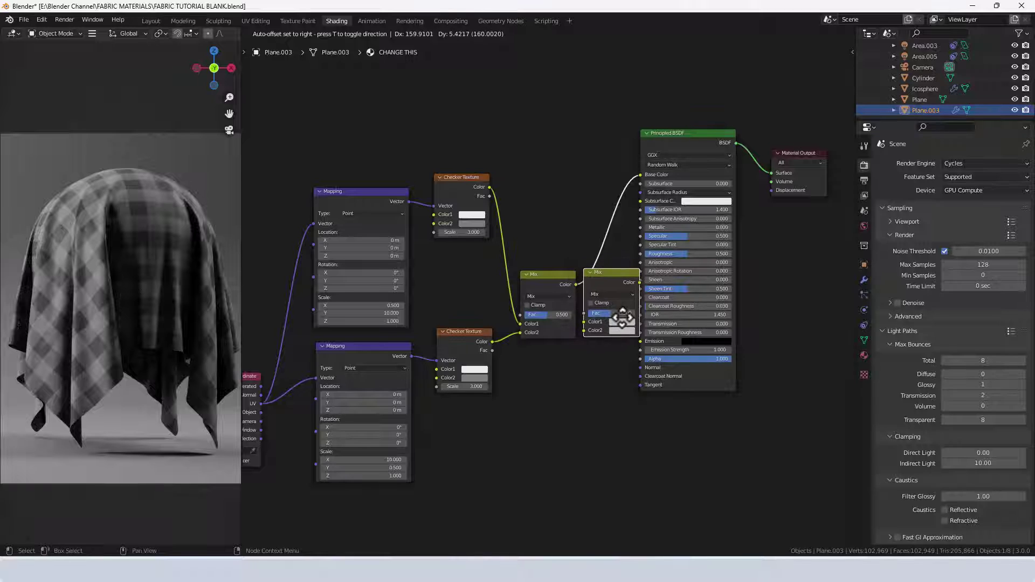
pyautogui.click(622, 321)
pyautogui.hotkey('shift', 'd')
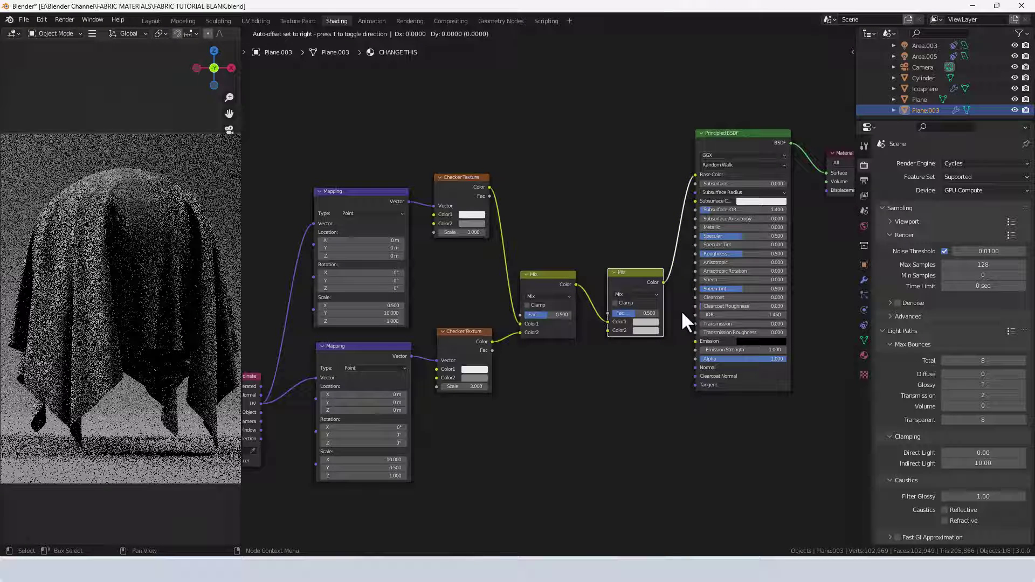
pyautogui.click(742, 310)
pyautogui.moveTo(711, 231); pyautogui.dragTo(658, 202, button='middle')
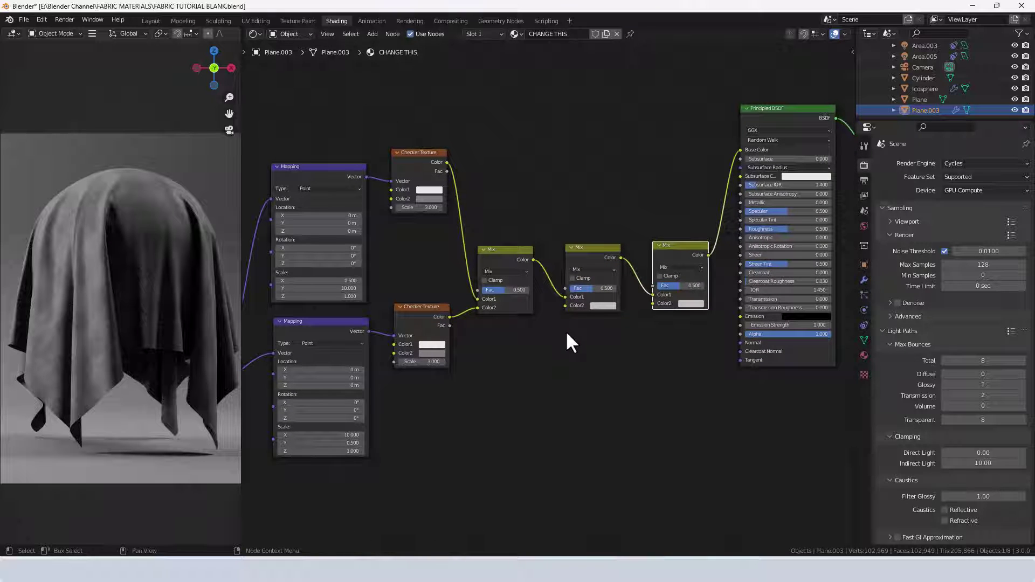
# Step: Set the second Mix node to Multiply with a white Color2
pyautogui.click(593, 269)
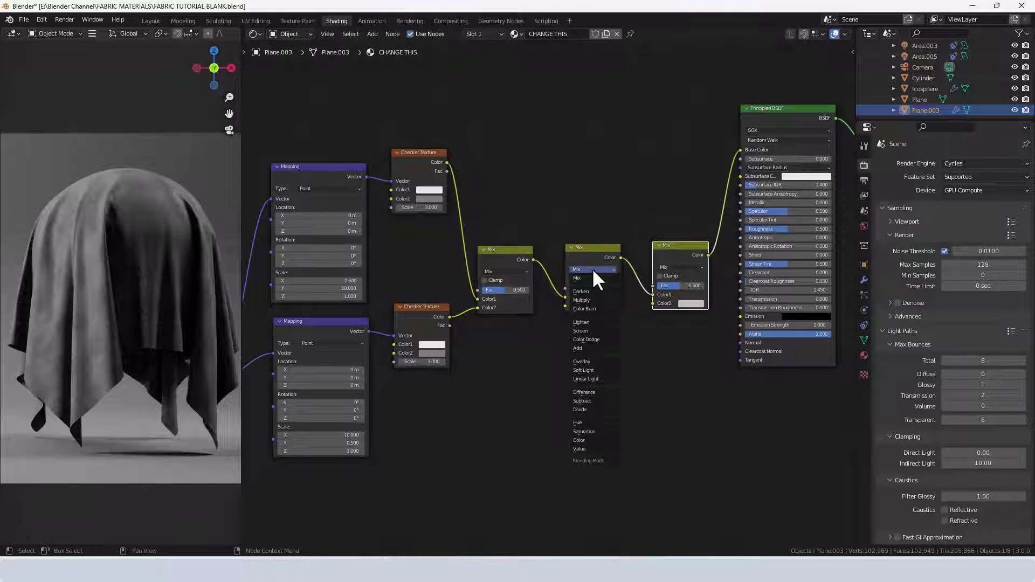
pyautogui.click(593, 300)
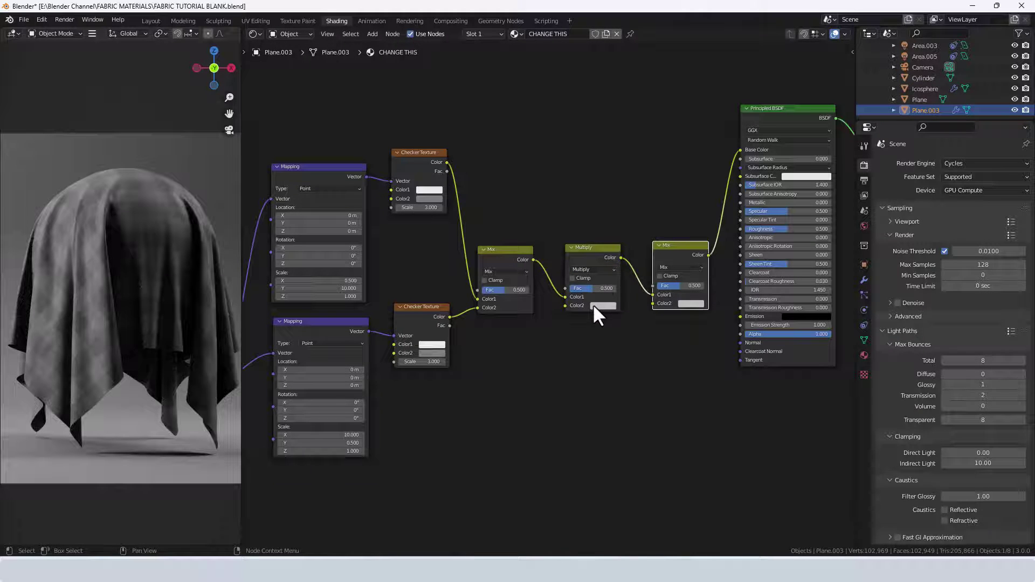
pyautogui.click(593, 304)
pyautogui.moveTo(659, 206); pyautogui.dragTo(659, 193)
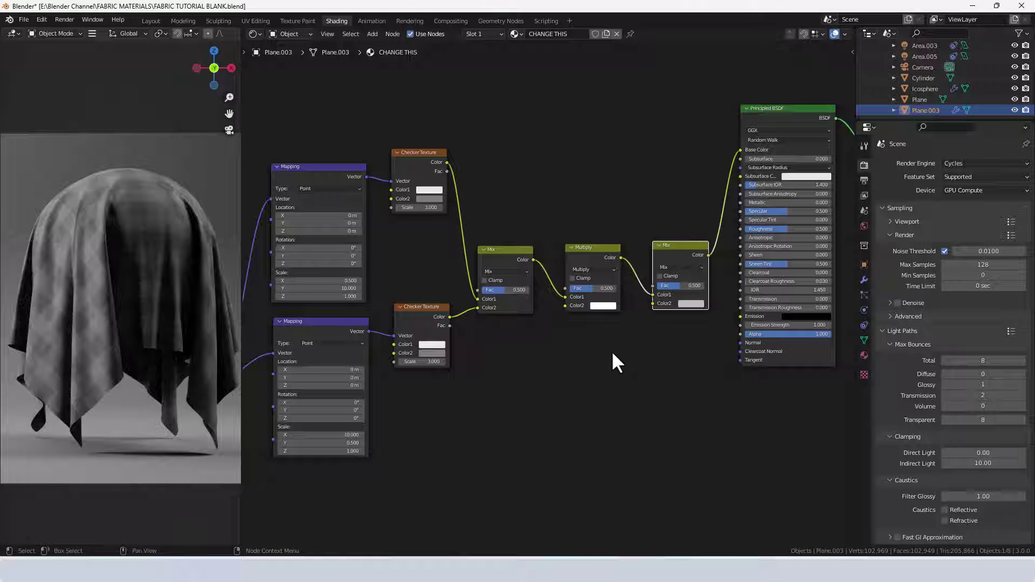
# Step: Set the third Mix node to Multiply, Fac 1.000, with a pure red Color2
pyautogui.click(669, 268)
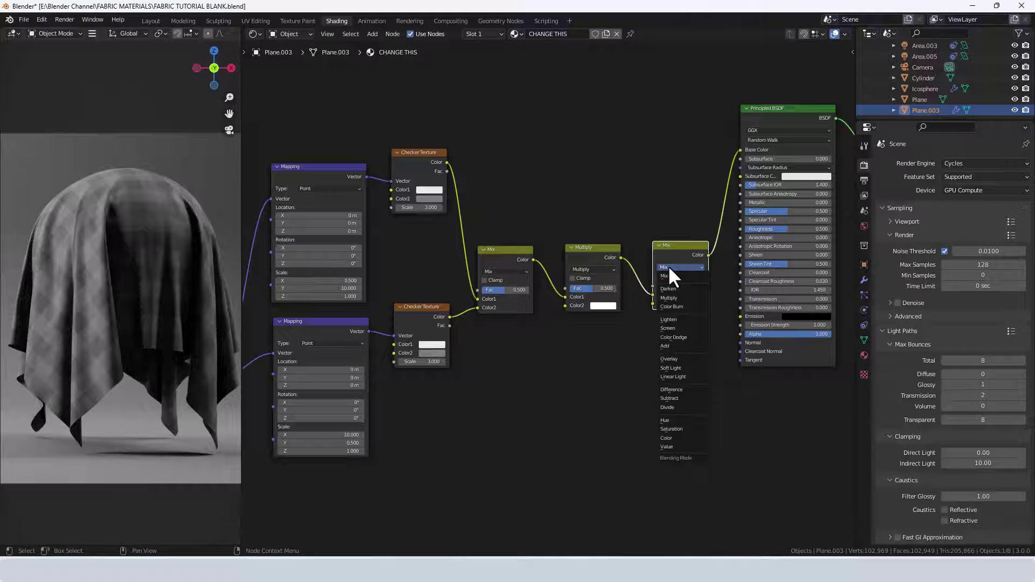
pyautogui.click(671, 298)
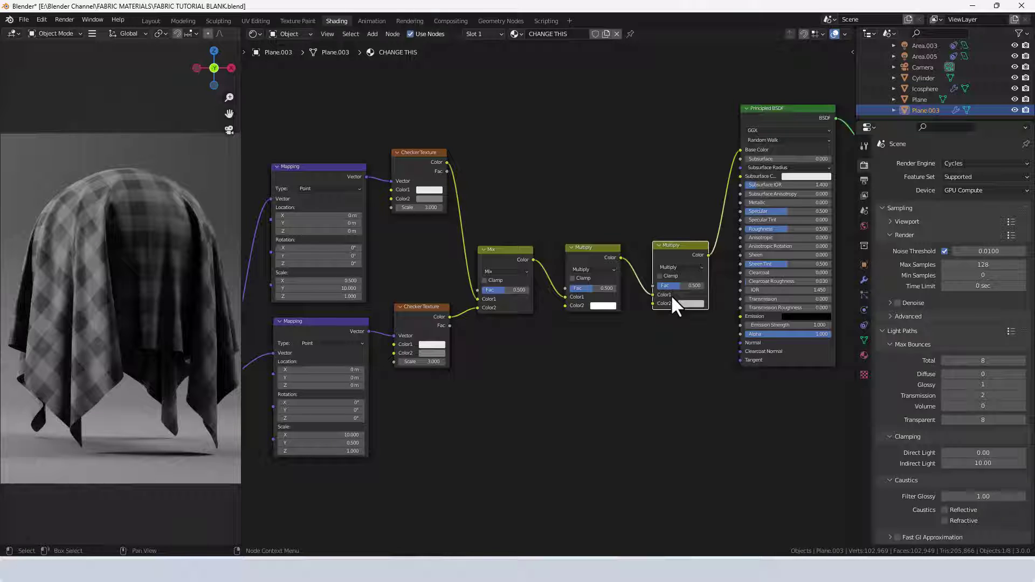
pyautogui.moveTo(671, 286); pyautogui.dragTo(706, 286)
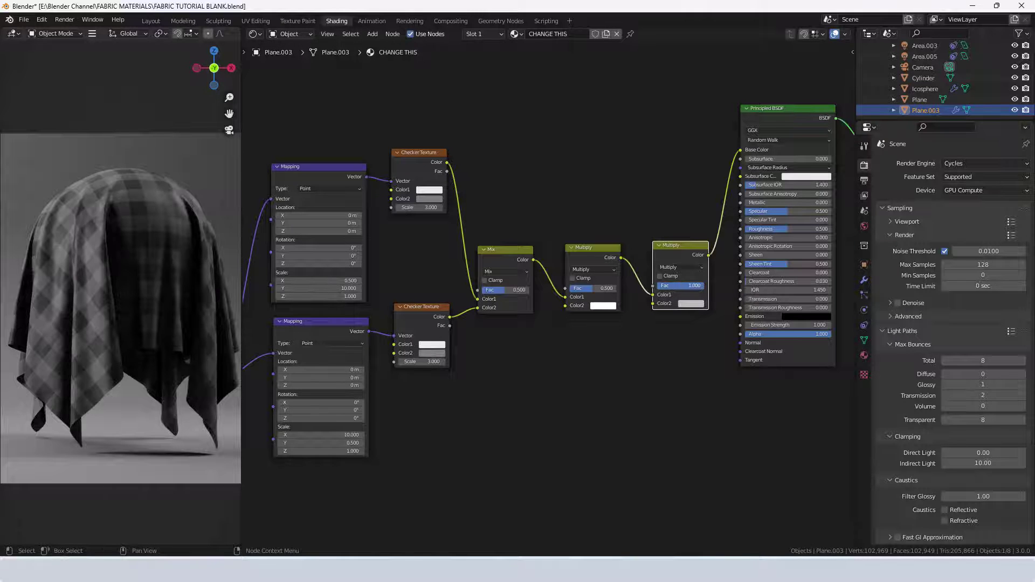
pyautogui.click(687, 303)
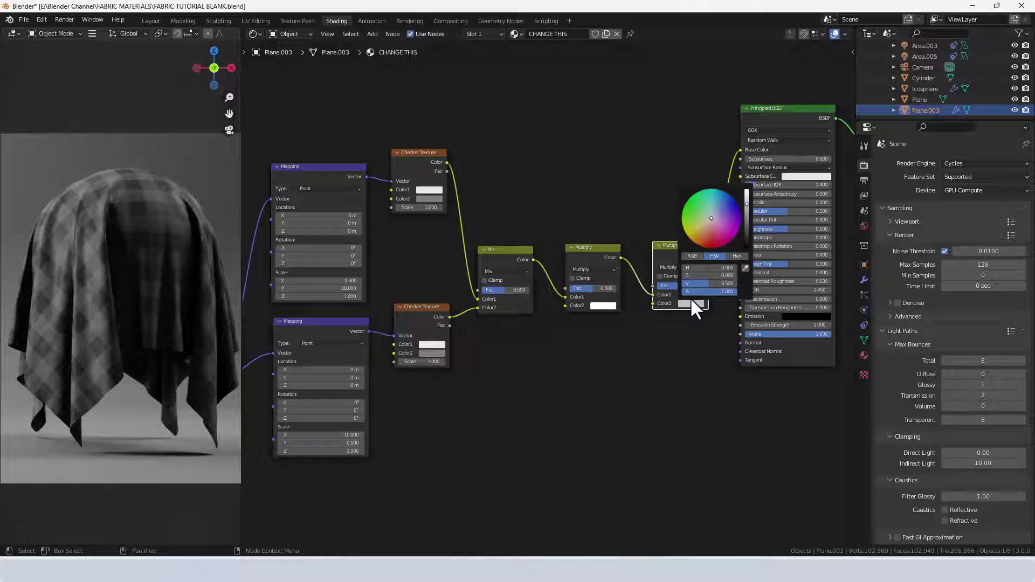
pyautogui.moveTo(695, 282); pyautogui.dragTo(733, 276)
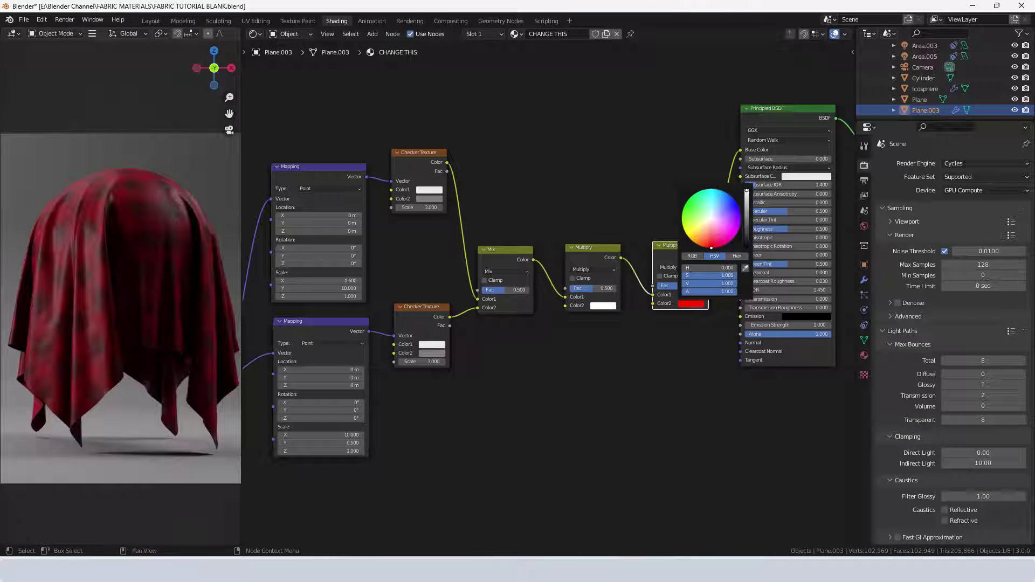
pyautogui.moveTo(664, 351)
pyautogui.mouseDown(button='middle')
pyautogui.moveTo(635, 351)
pyautogui.moveTo(654, 345)
pyautogui.mouseUp(button='middle')
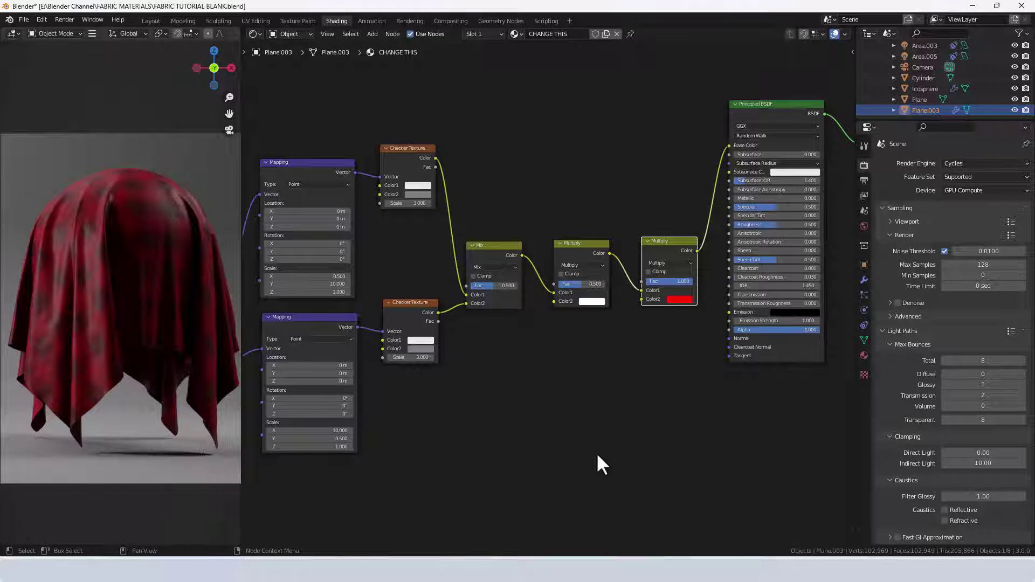
# Step: Enter Specular 0.100 and Roughness 0.850 on the Principled BSDF node
pyautogui.moveTo(575, 373); pyautogui.dragTo(492, 452, button='middle')
pyautogui.scroll(1, 566, 351)
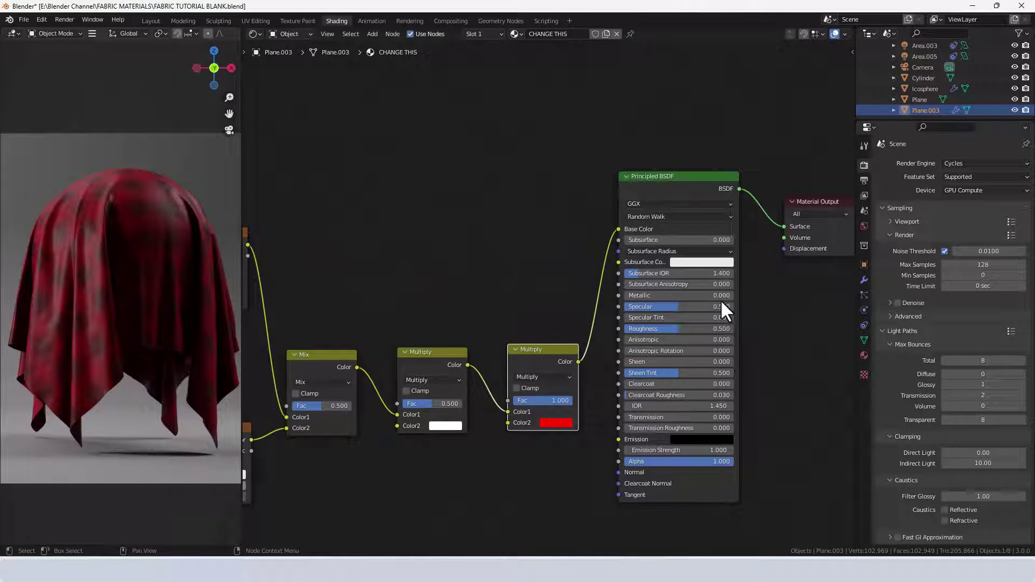
pyautogui.click(668, 306)
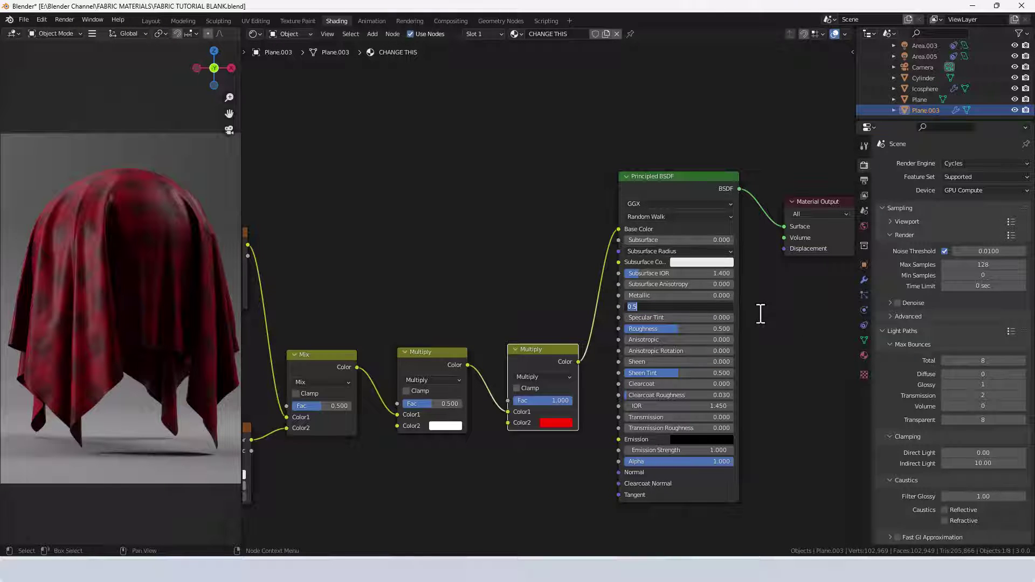
pyautogui.press('Return')
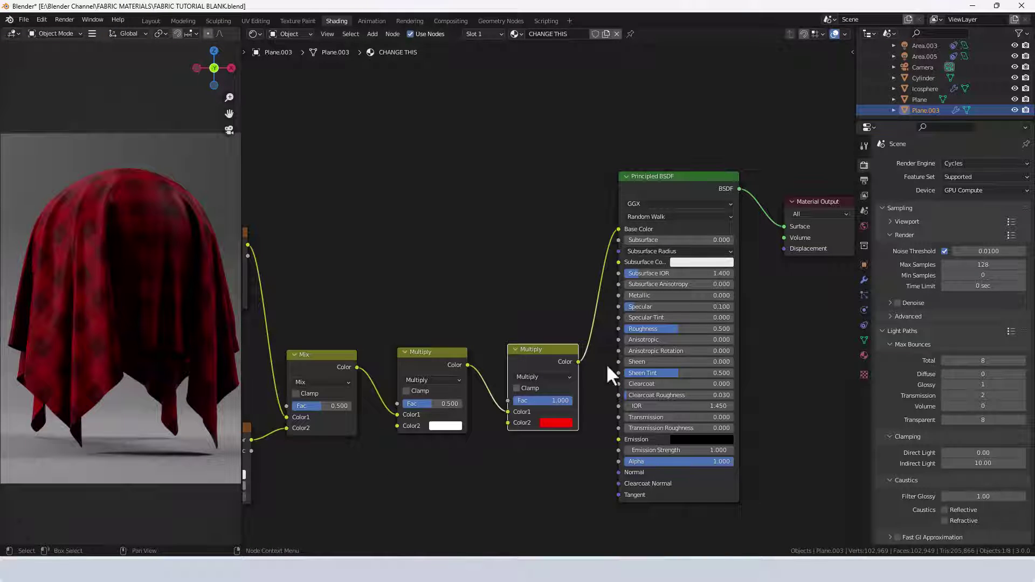
pyautogui.click(655, 329)
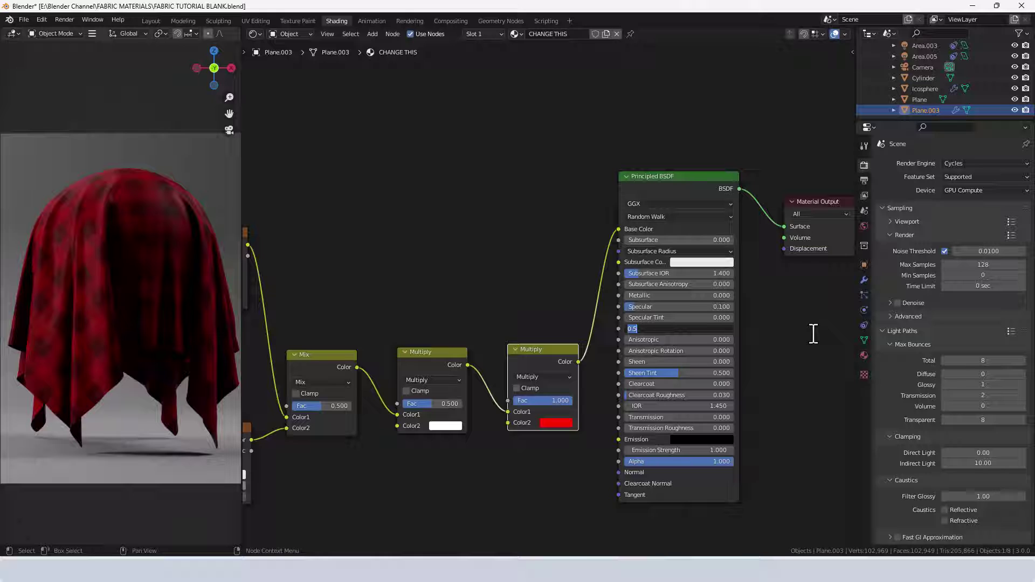
pyautogui.write('.85')
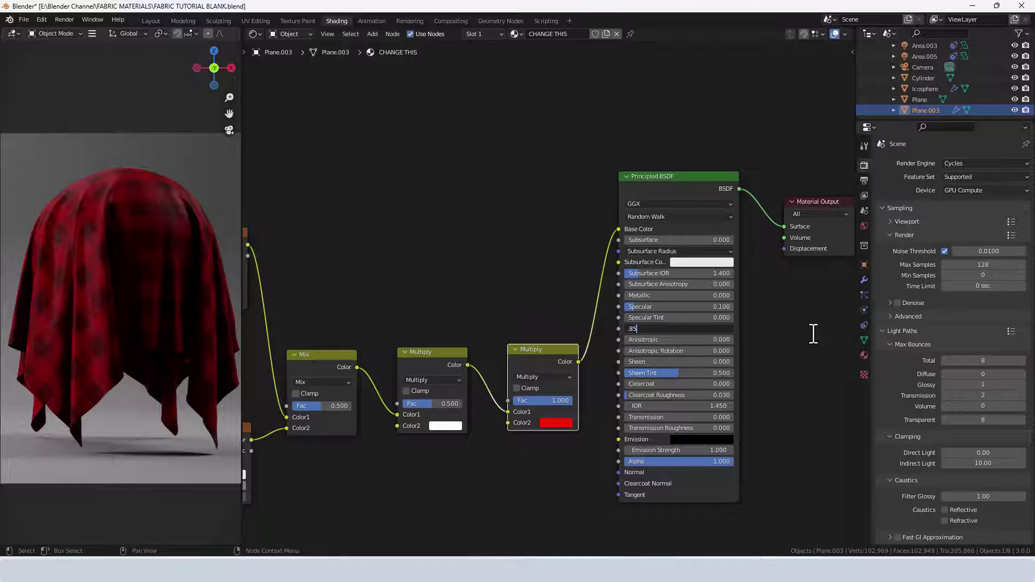
pyautogui.press('Return')
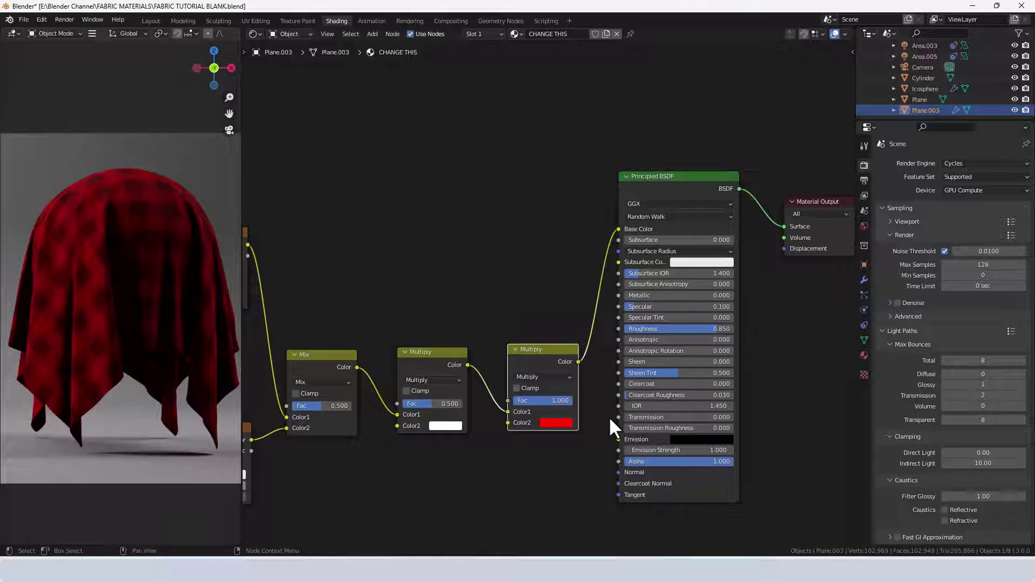
pyautogui.moveTo(609, 419); pyautogui.dragTo(654, 340, button='middle')
# Step: Move the texture and mix nodes upward to free space below them
pyautogui.scroll(-3, 683, 349)
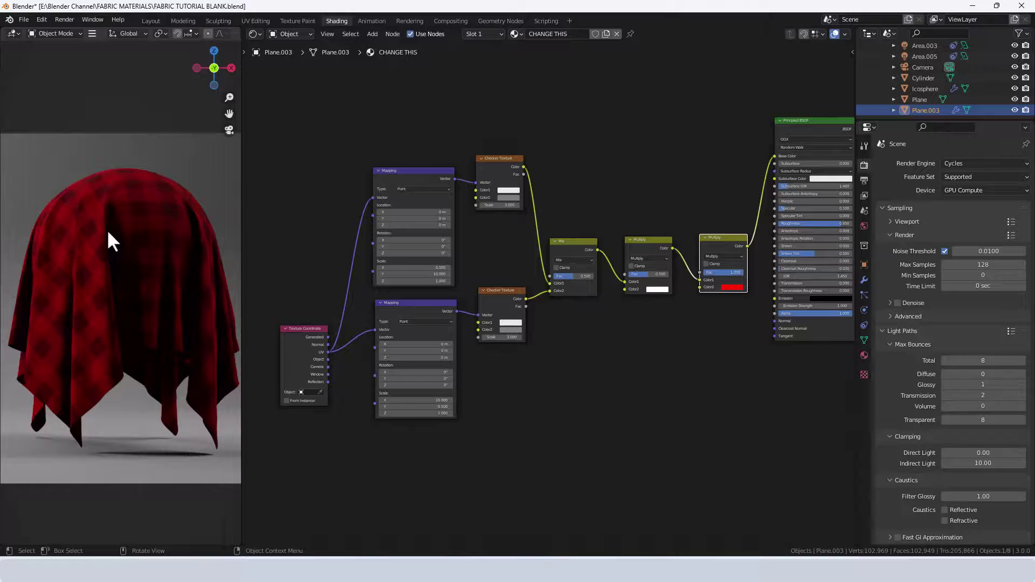
pyautogui.scroll(5, 88, 280)
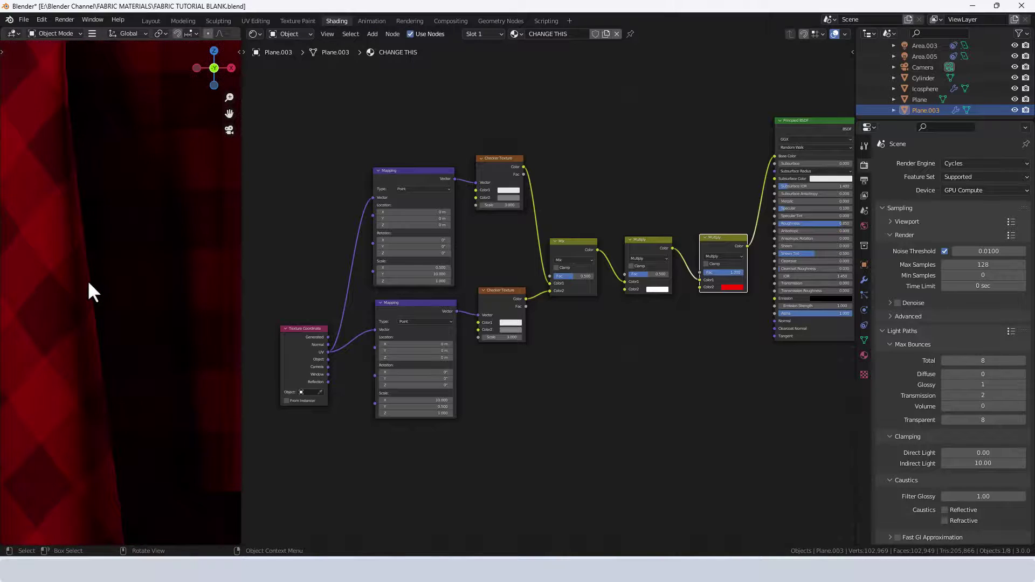
pyautogui.scroll(-5, 88, 280)
pyautogui.moveTo(607, 396); pyautogui.dragTo(575, 423, button='middle')
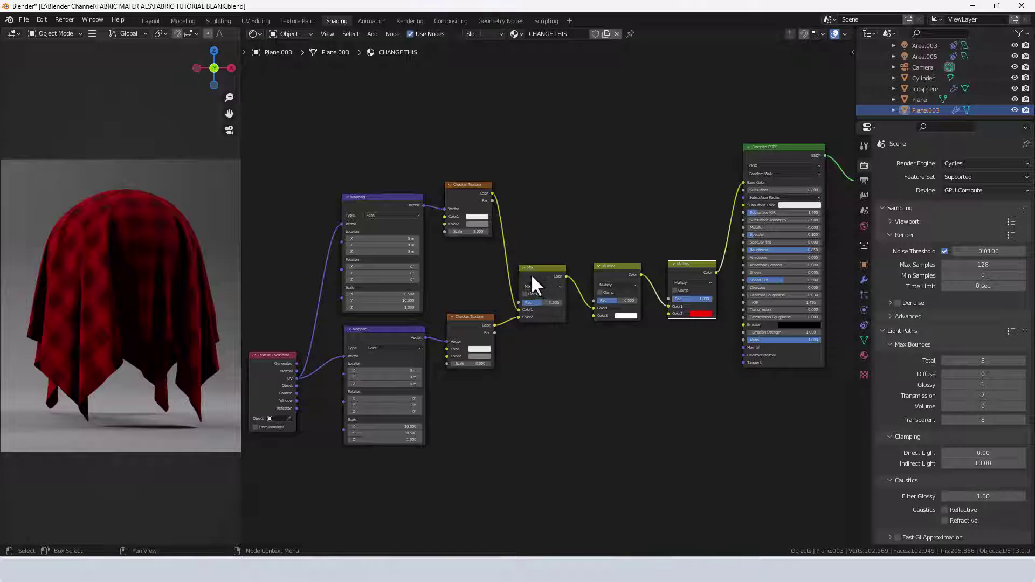
pyautogui.moveTo(377, 170); pyautogui.dragTo(696, 416)
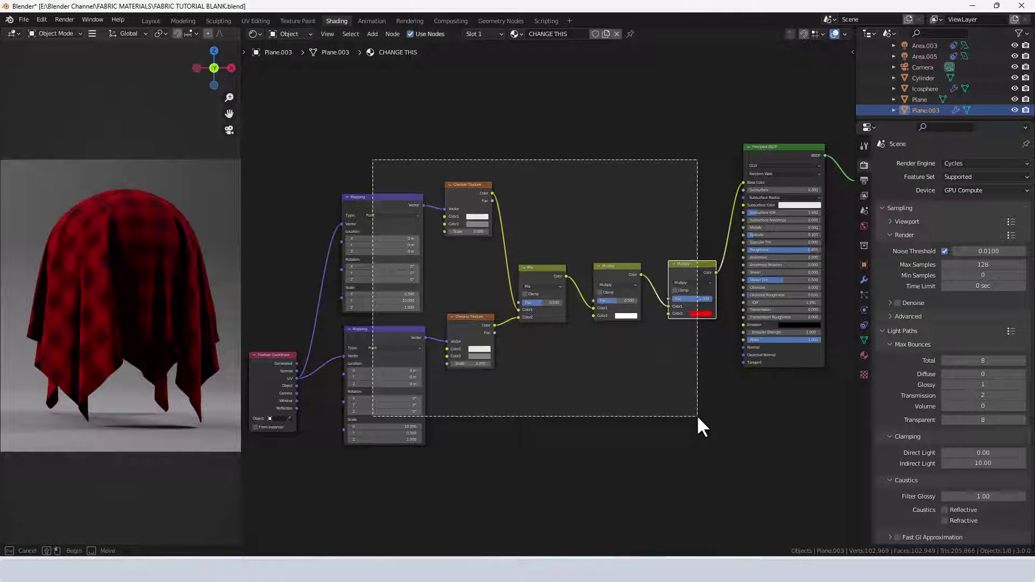
pyautogui.moveTo(697, 264); pyautogui.dragTo(694, 172)
pyautogui.scroll(-1, 607, 324)
pyautogui.scroll(1, 606, 323)
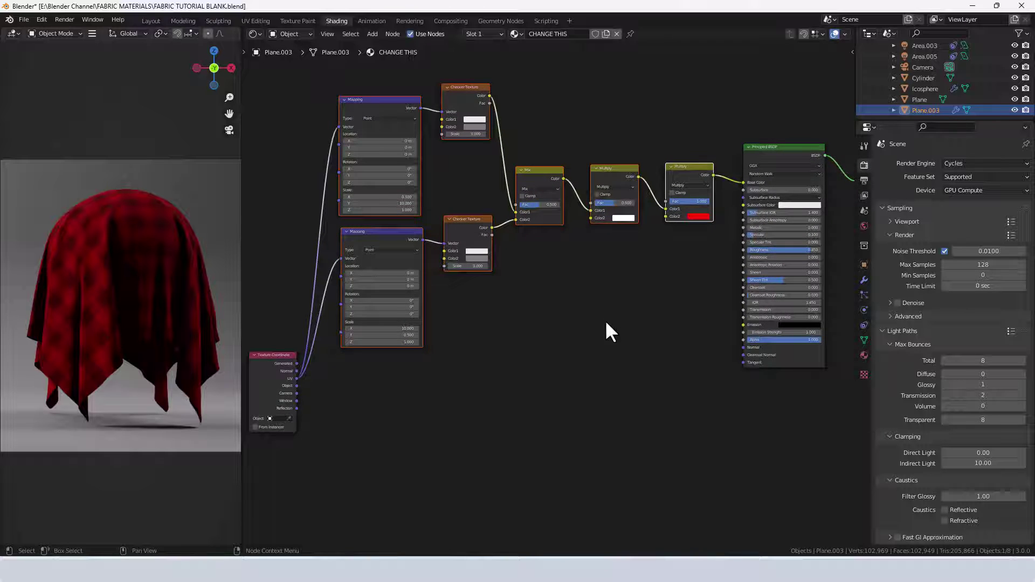
pyautogui.scroll(-1, 606, 323)
pyautogui.click(556, 330)
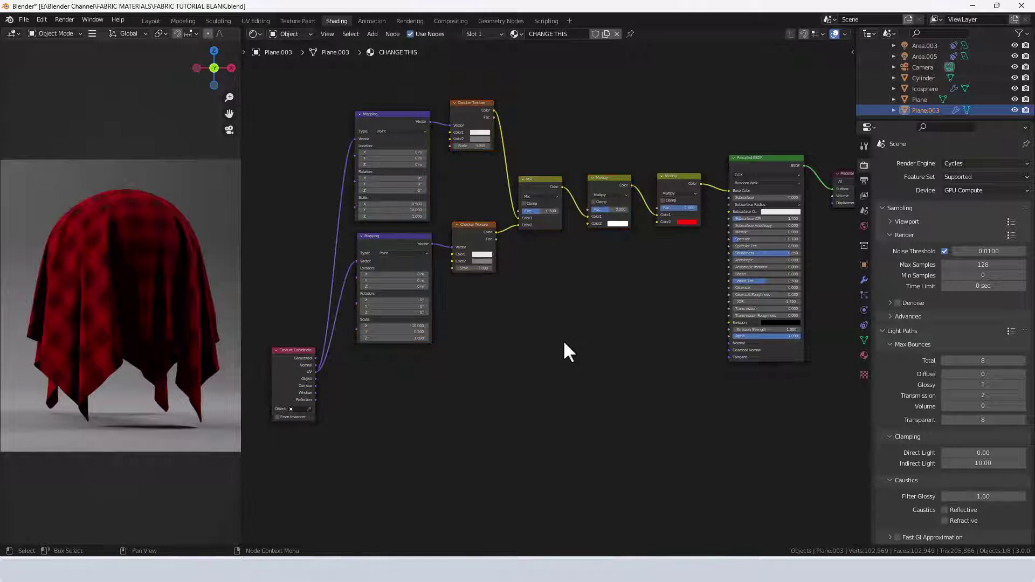
pyautogui.click(389, 191)
# Step: Duplicate both Mapping nodes below the originals and link UV to the first copy's Vector
pyautogui.click(411, 143)
pyautogui.keyDown('shift'); pyautogui.click(409, 257); pyautogui.keyUp('shift')
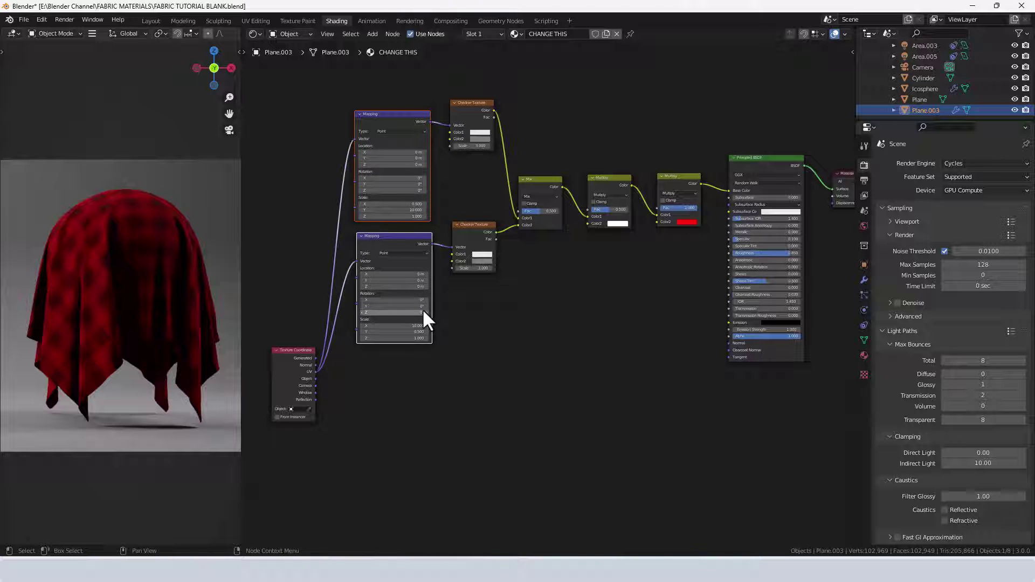
pyautogui.hotkey('shift', 'd')
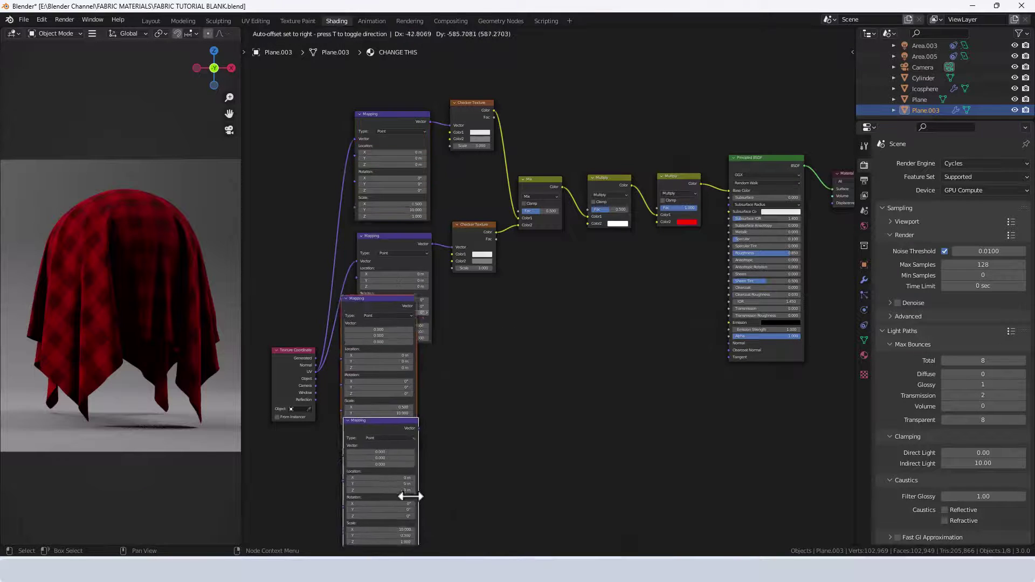
pyautogui.click(424, 49)
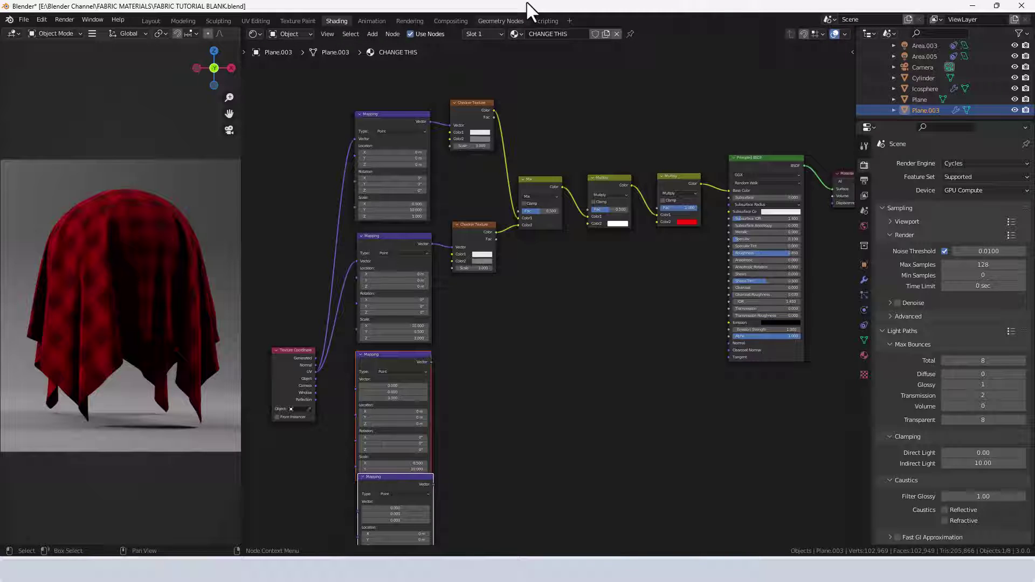
pyautogui.click(584, 365)
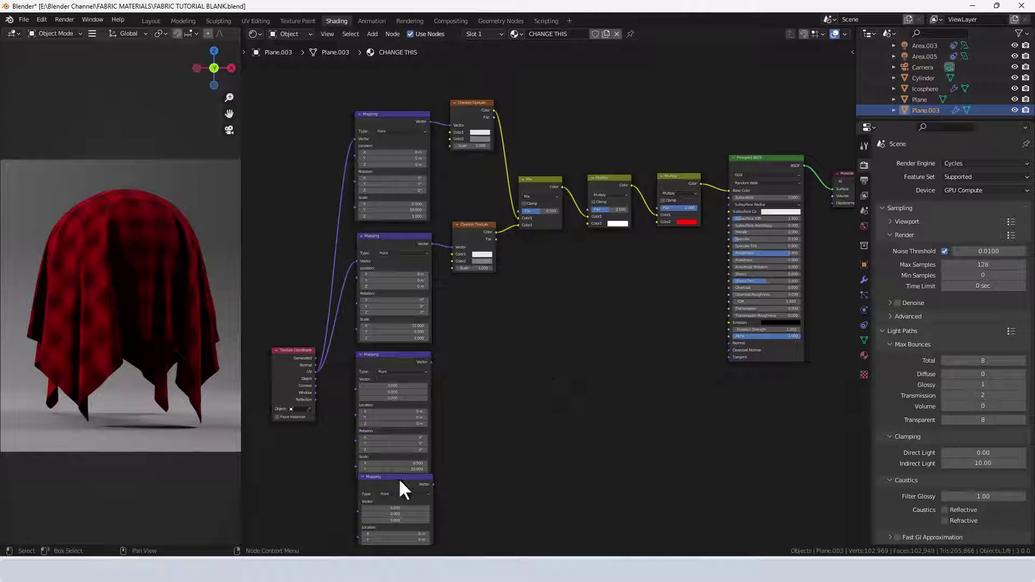
pyautogui.moveTo(315, 371); pyautogui.dragTo(359, 502)
pyautogui.moveTo(480, 470); pyautogui.dragTo(525, 318, button='middle')
# Step: Add two Wave Texture nodes beside the third and fourth Mapping nodes
pyautogui.hotkey('shift', 'a')
pyautogui.moveTo(532, 351)
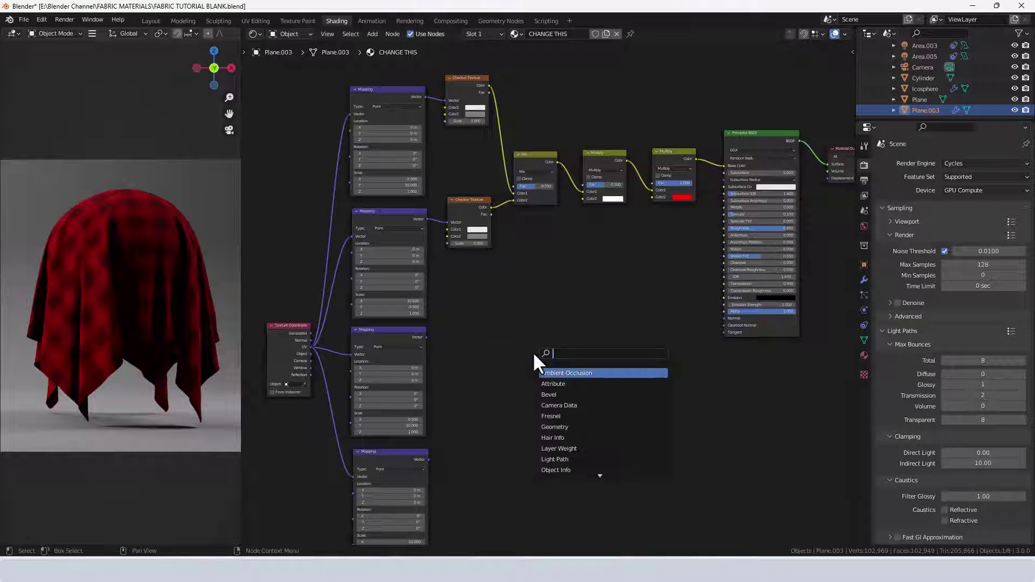
pyautogui.write('wave')
pyautogui.click(553, 383)
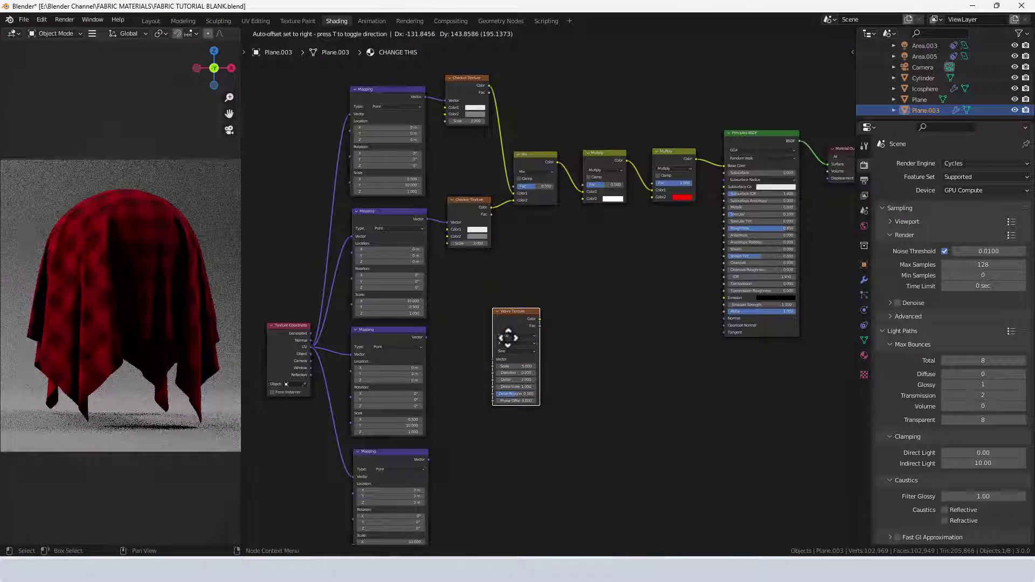
pyautogui.click(470, 354)
pyautogui.hotkey('shift', 'd')
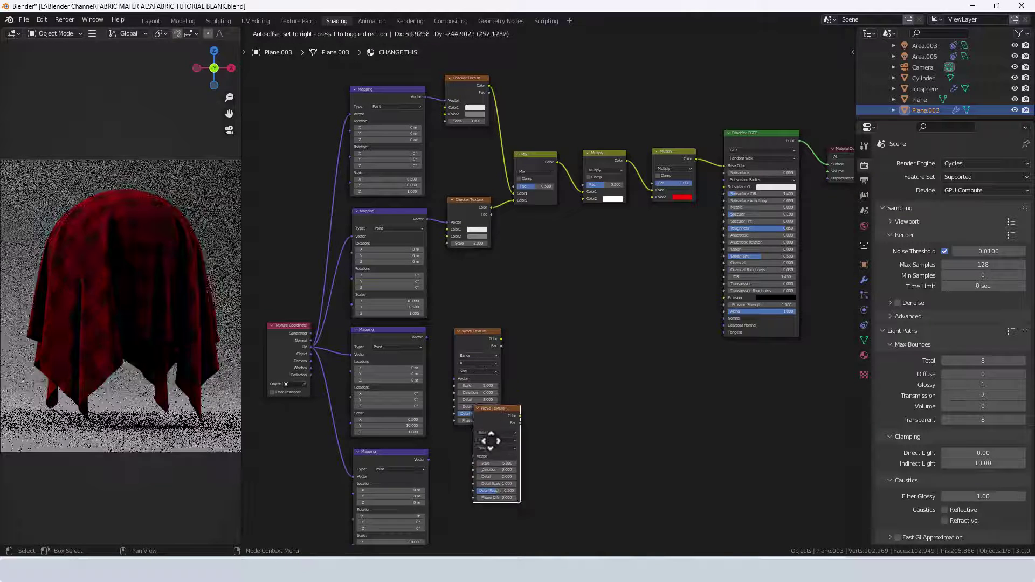
pyautogui.click(473, 477)
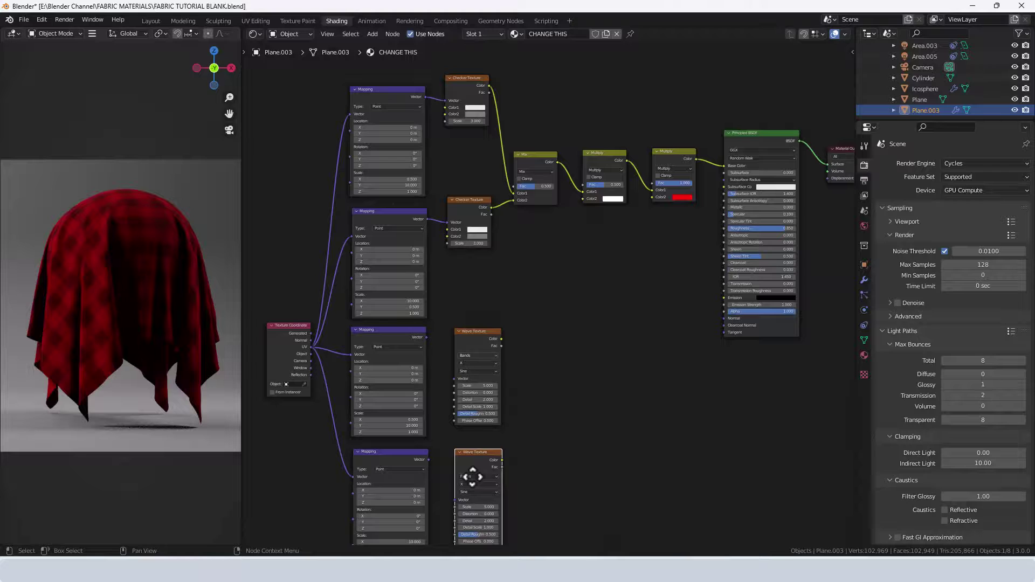
# Step: Add two ColorRamp nodes, one beside each Wave Texture
pyautogui.hotkey('shift', 'a')
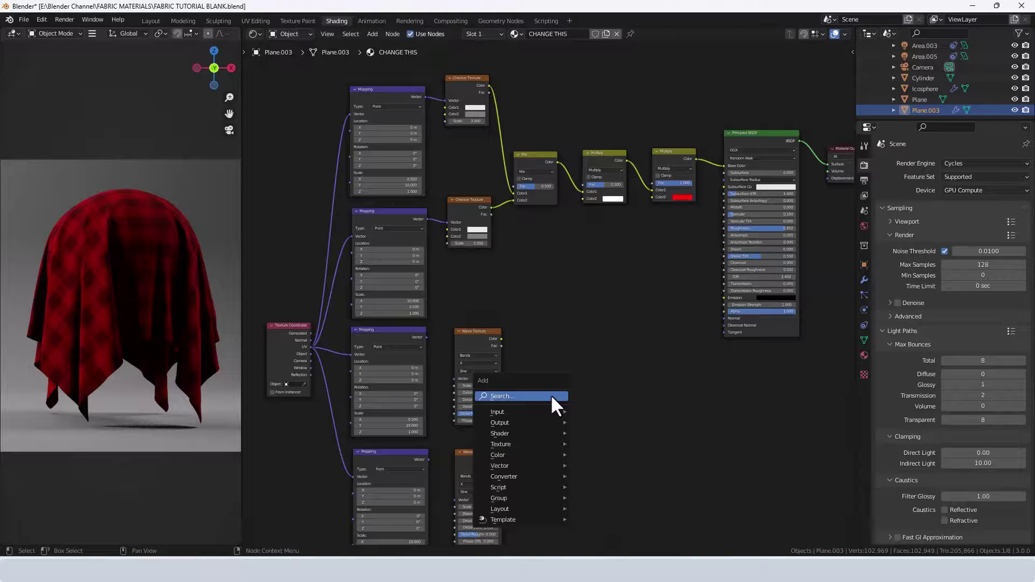
pyautogui.click(551, 393)
pyautogui.write('color ramp')
pyautogui.press('Return')
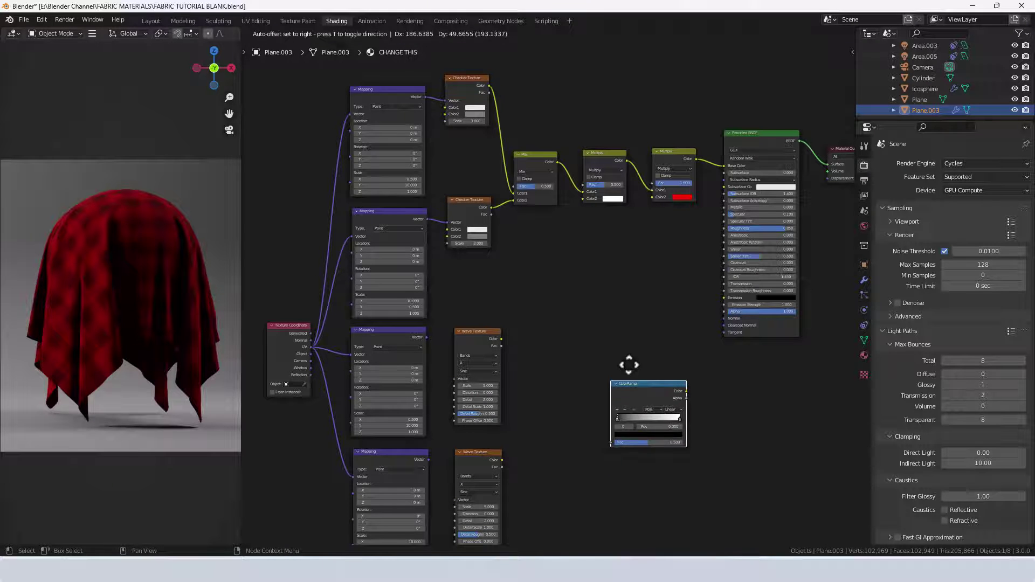
pyautogui.click(552, 308)
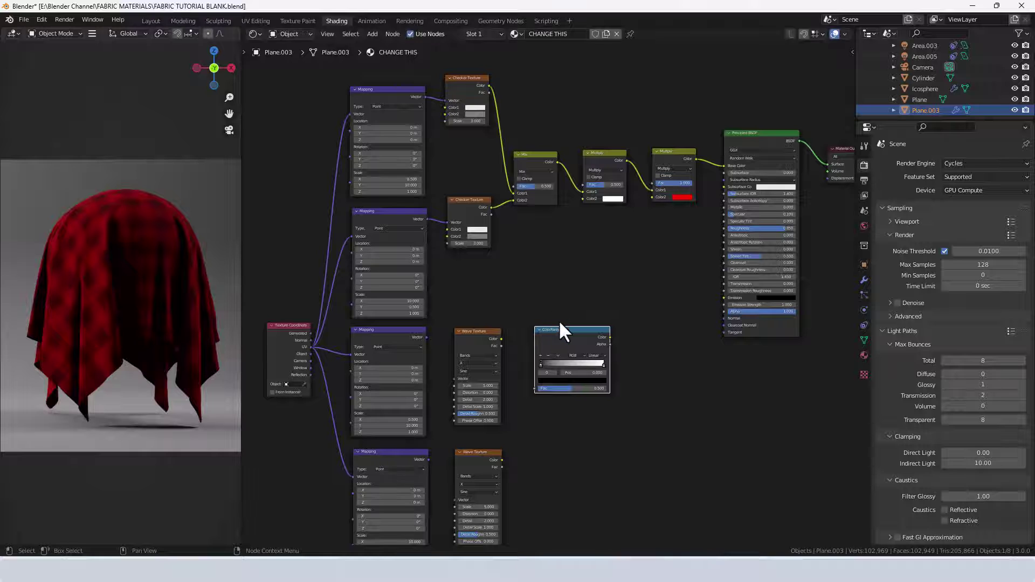
pyautogui.hotkey('shift', 'd')
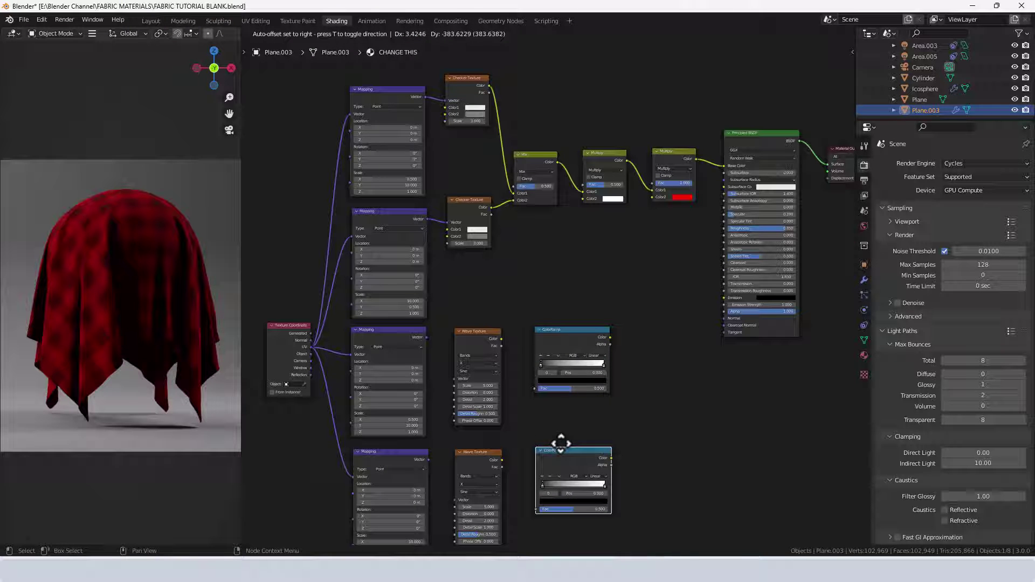
pyautogui.click(560, 443)
# Step: Combine both ColorRamps in a Mix node and shift Principled BSDF and Material Output right
pyautogui.moveTo(573, 468)
pyautogui.keyDown('shift'); pyautogui.mouseDown(button='right')
pyautogui.moveTo(570, 353)
pyautogui.moveTo(586, 406)
pyautogui.moveTo(578, 461)
pyautogui.mouseUp(button='right'); pyautogui.keyUp('shift')
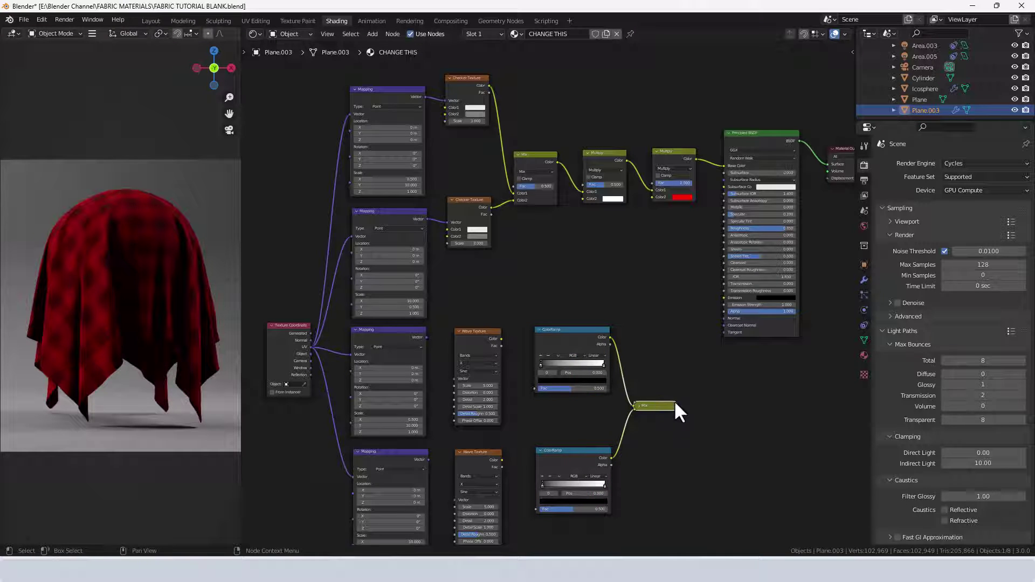
pyautogui.click(636, 406)
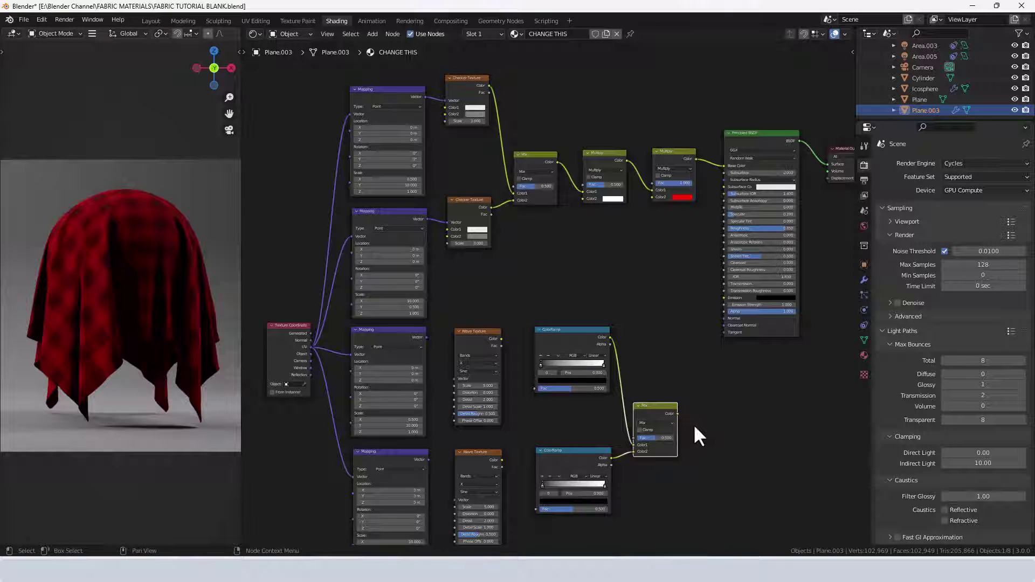
pyautogui.scroll(-1, 693, 424)
pyautogui.moveTo(693, 423); pyautogui.dragTo(610, 409, button='middle')
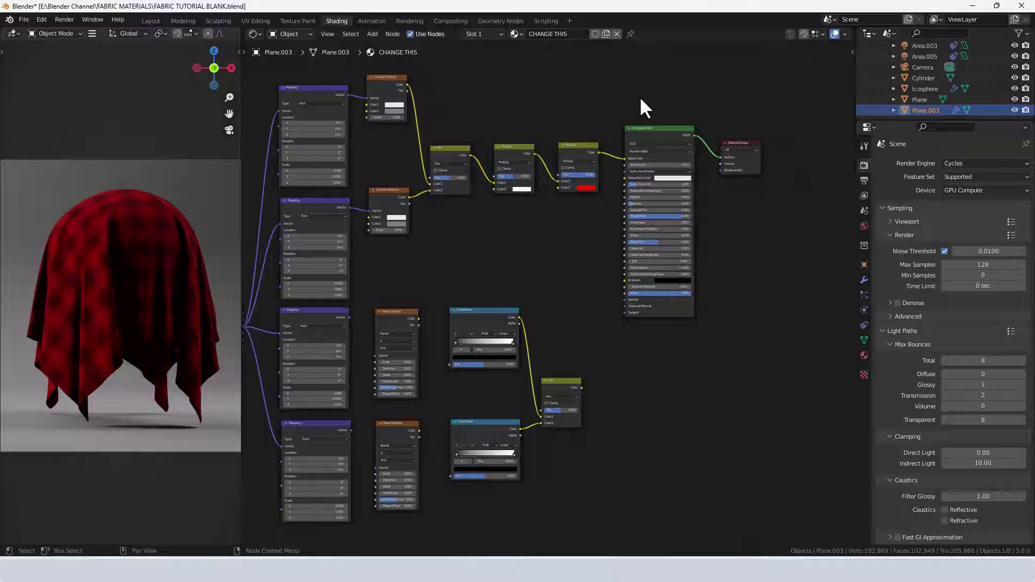
pyautogui.moveTo(639, 96); pyautogui.dragTo(755, 229)
pyautogui.moveTo(678, 143); pyautogui.dragTo(734, 163)
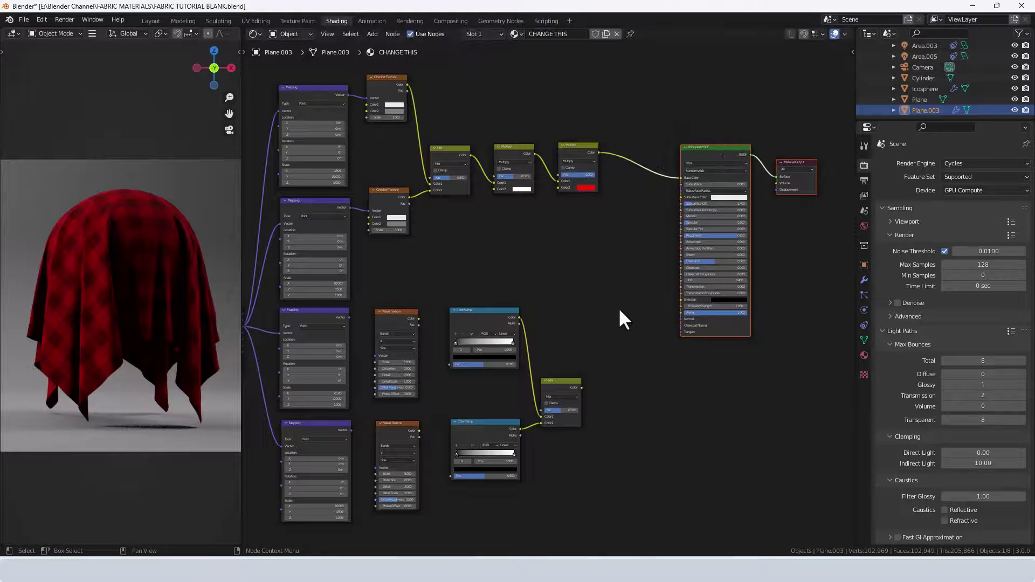
pyautogui.hotkey('shift', 'a')
# Step: Add a Bump node and connect its Normal to the Principled BSDF Normal input
pyautogui.click(618, 308)
pyautogui.write('BUMP')
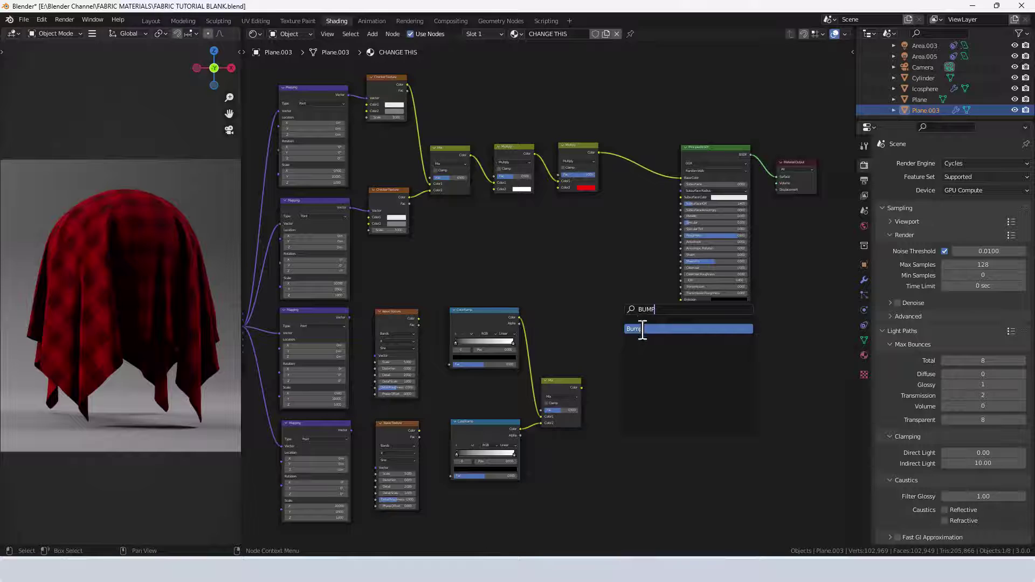
pyautogui.press('Return')
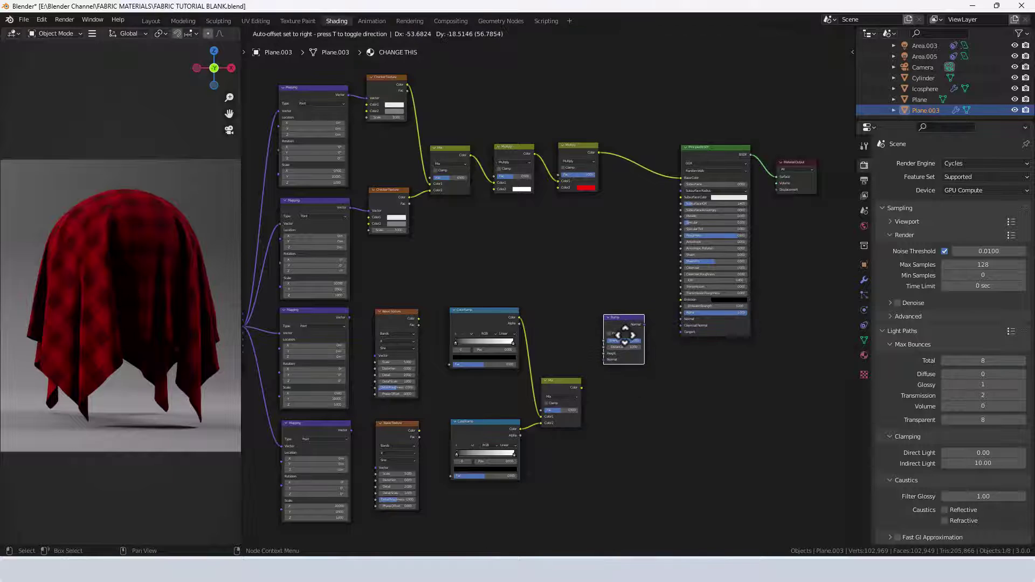
pyautogui.click(653, 342)
pyautogui.moveTo(647, 332); pyautogui.dragTo(680, 319)
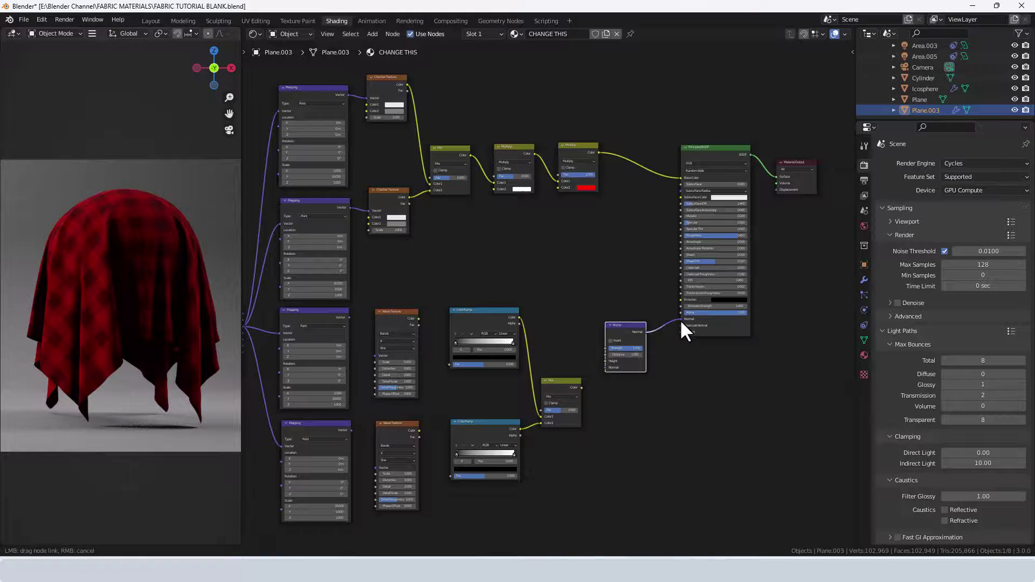
pyautogui.scroll(3, 646, 411)
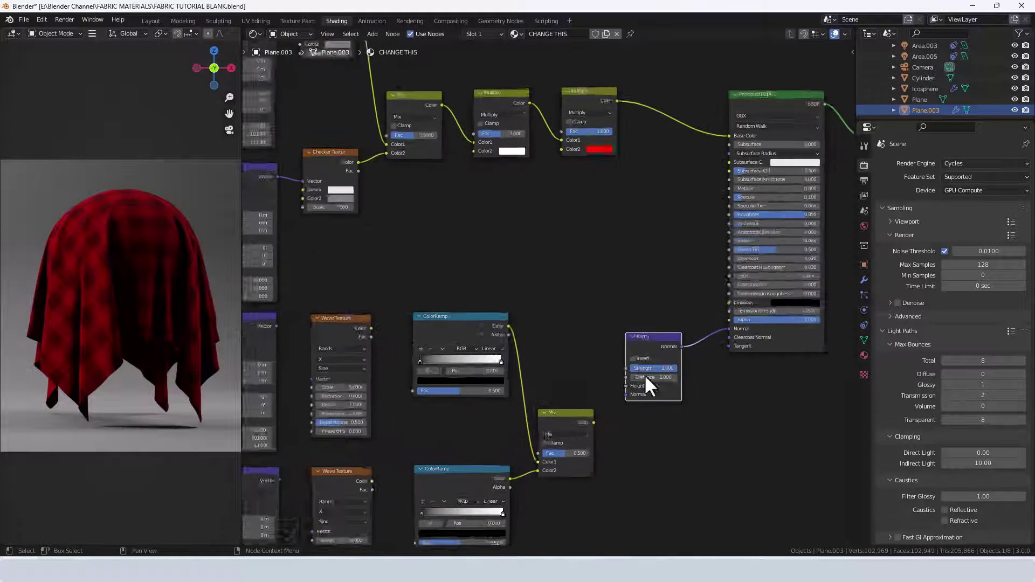
pyautogui.moveTo(647, 393); pyautogui.dragTo(716, 285, button='middle')
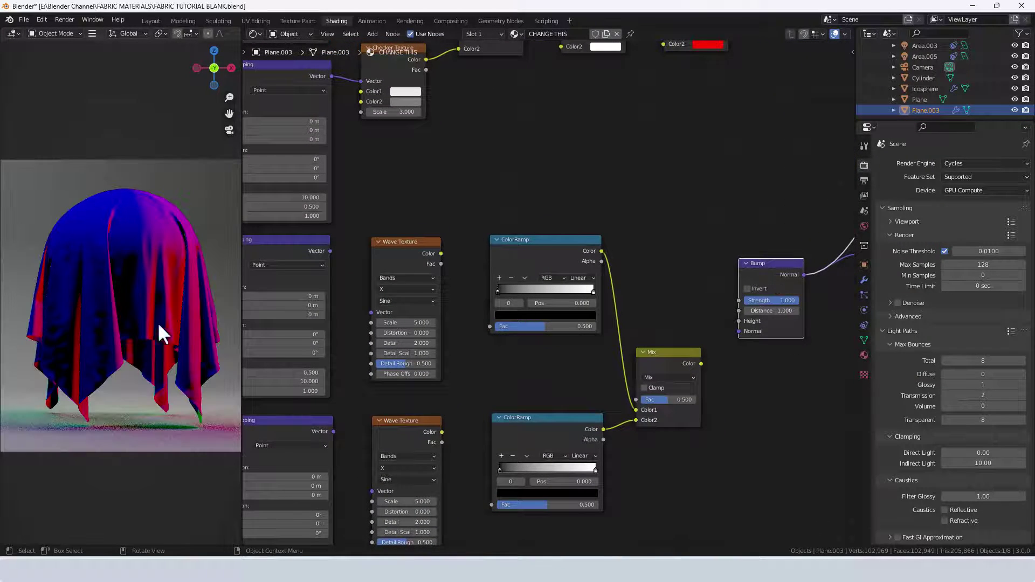
pyautogui.scroll(4, 167, 312)
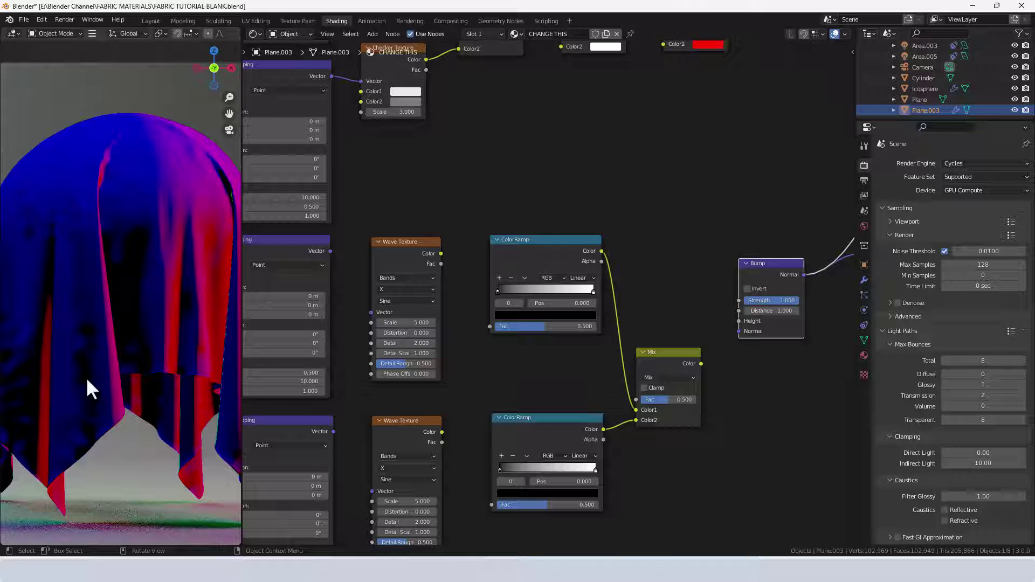
pyautogui.moveTo(746, 386); pyautogui.dragTo(764, 329, button='middle')
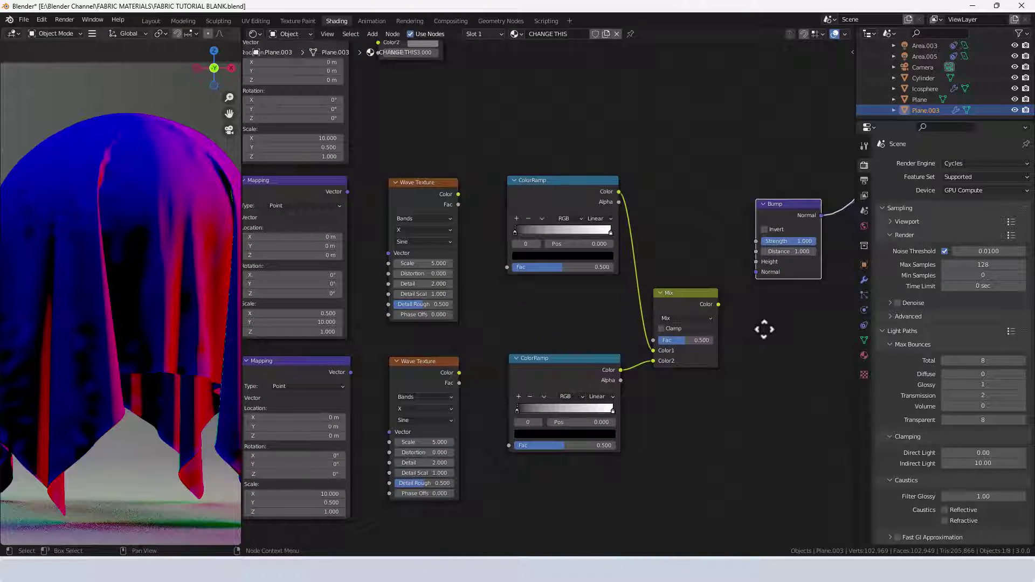
# Step: Drive the Bump Height with the Mix result and set both ColorRamps to Constant interpolation
pyautogui.moveTo(718, 304); pyautogui.dragTo(754, 263)
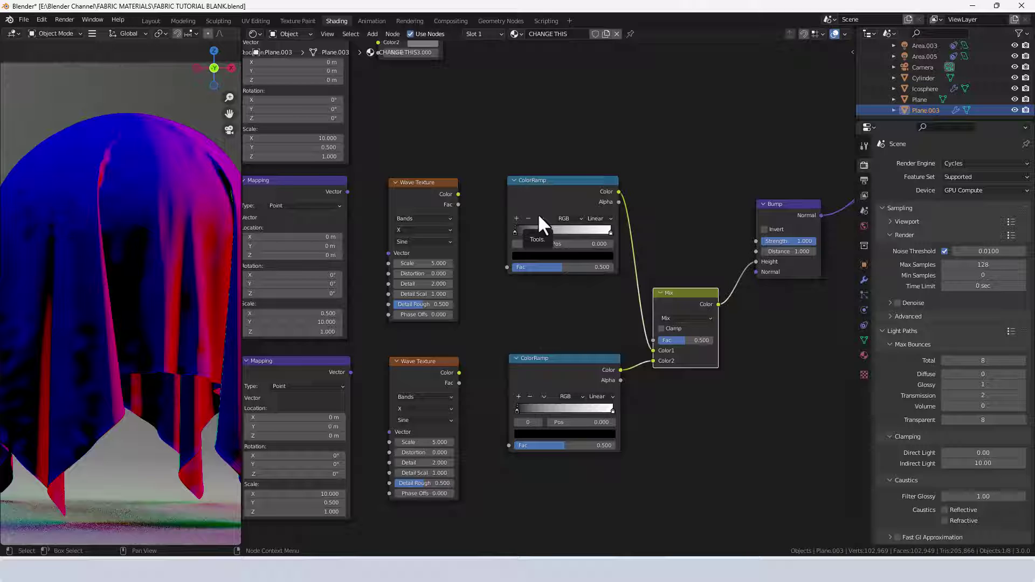
pyautogui.click(597, 219)
pyautogui.click(604, 270)
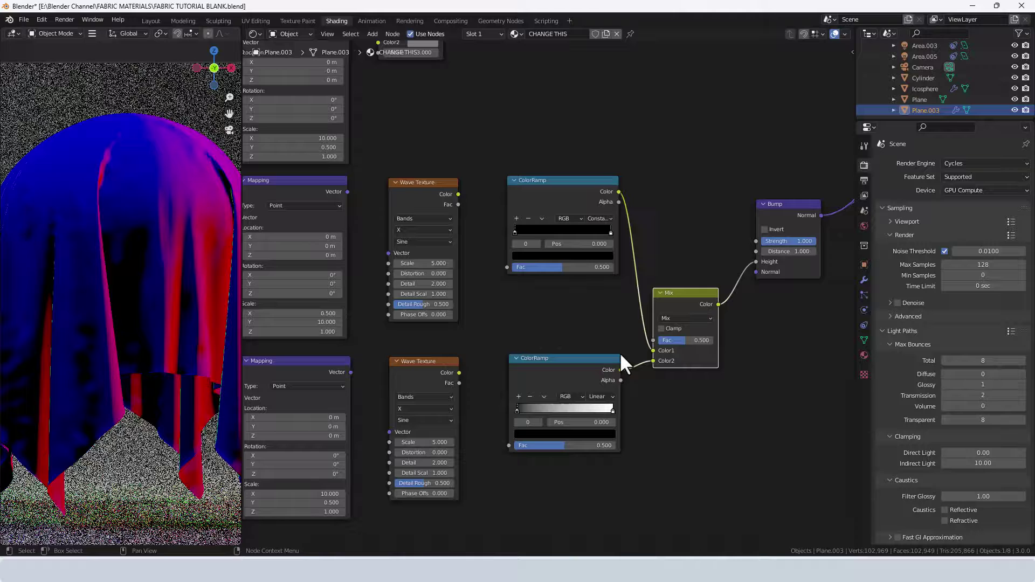
pyautogui.click(607, 397)
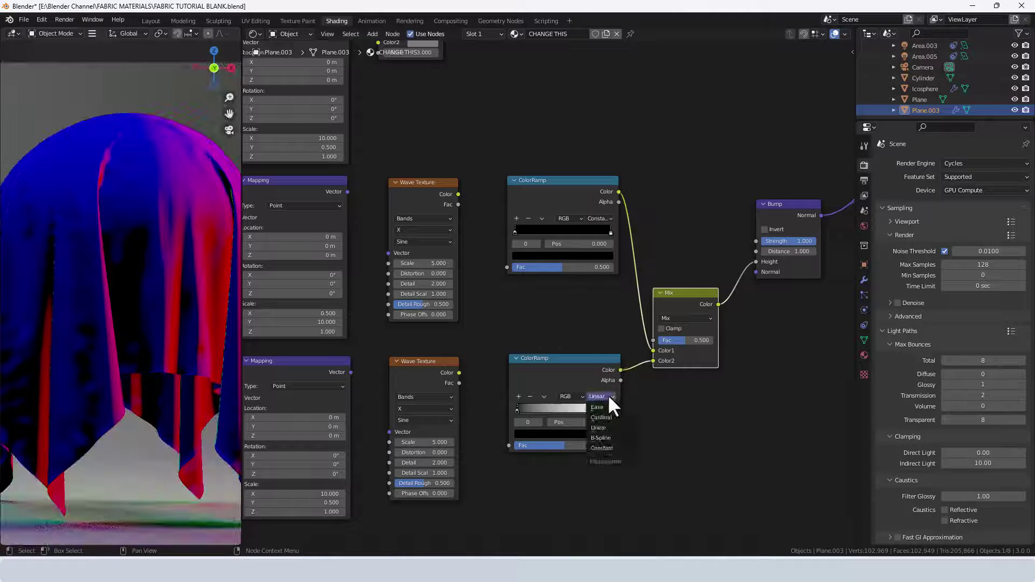
pyautogui.click(602, 448)
# Step: Move the white stop of both ColorRamps to position 0.9
pyautogui.click(610, 232)
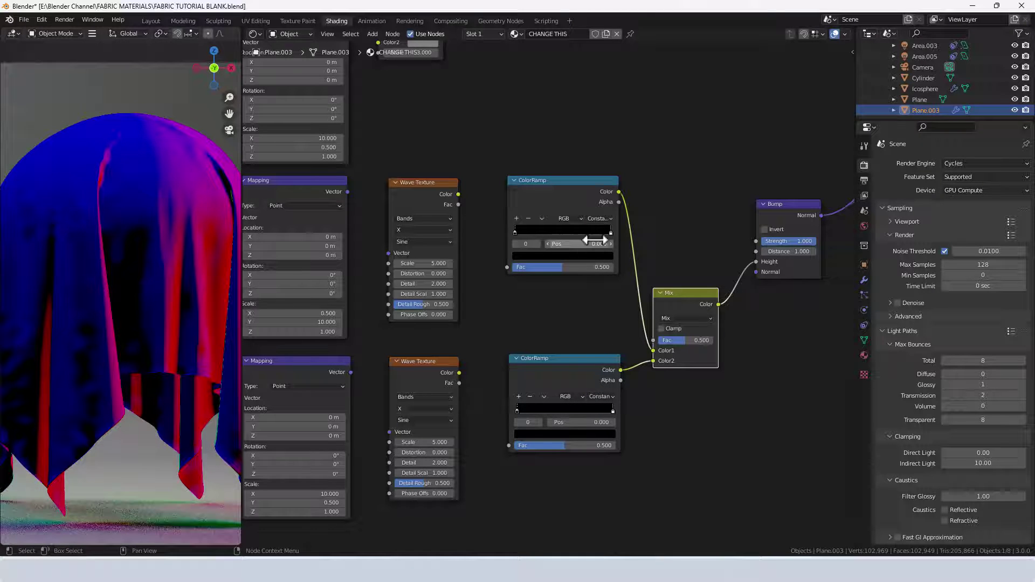
pyautogui.click(593, 244)
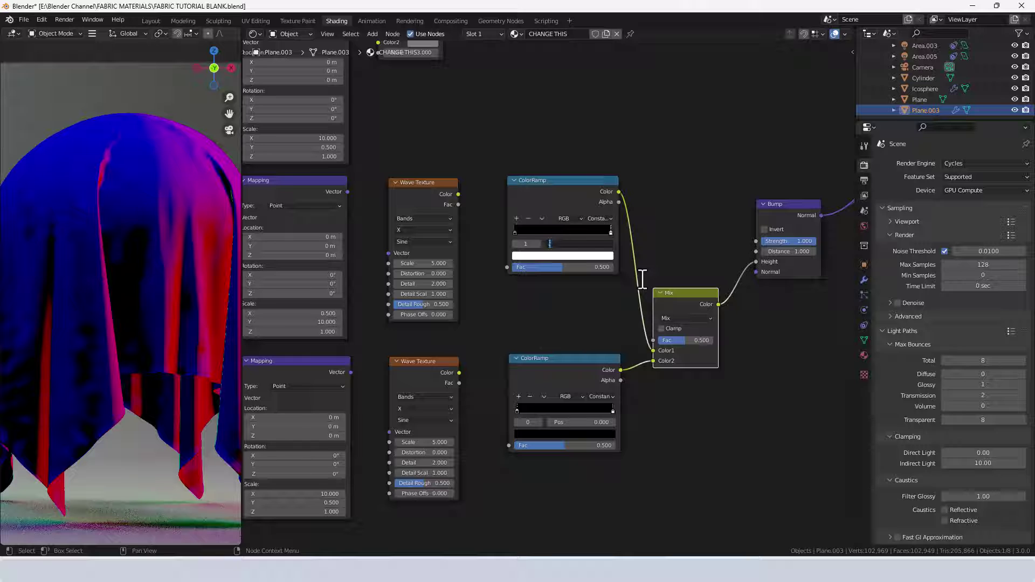
pyautogui.write('.9')
pyautogui.press('Return')
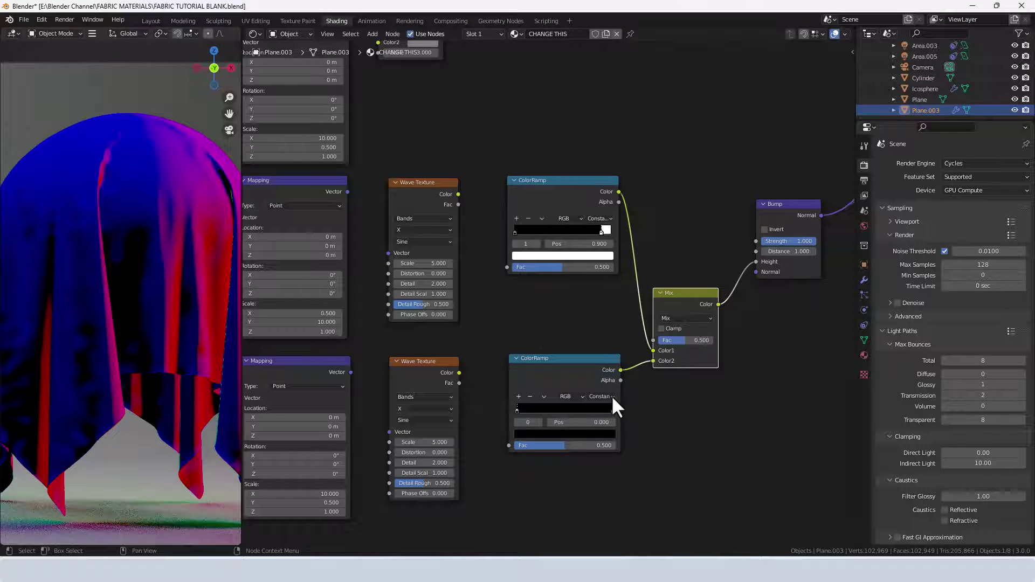
pyautogui.click(613, 411)
pyautogui.click(601, 422)
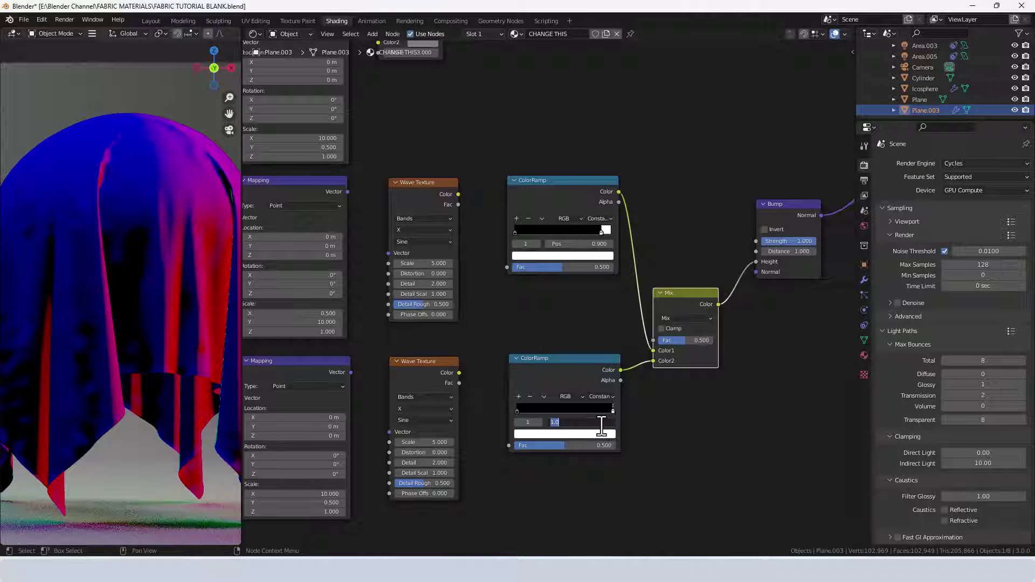
pyautogui.write('.9')
pyautogui.press('Return')
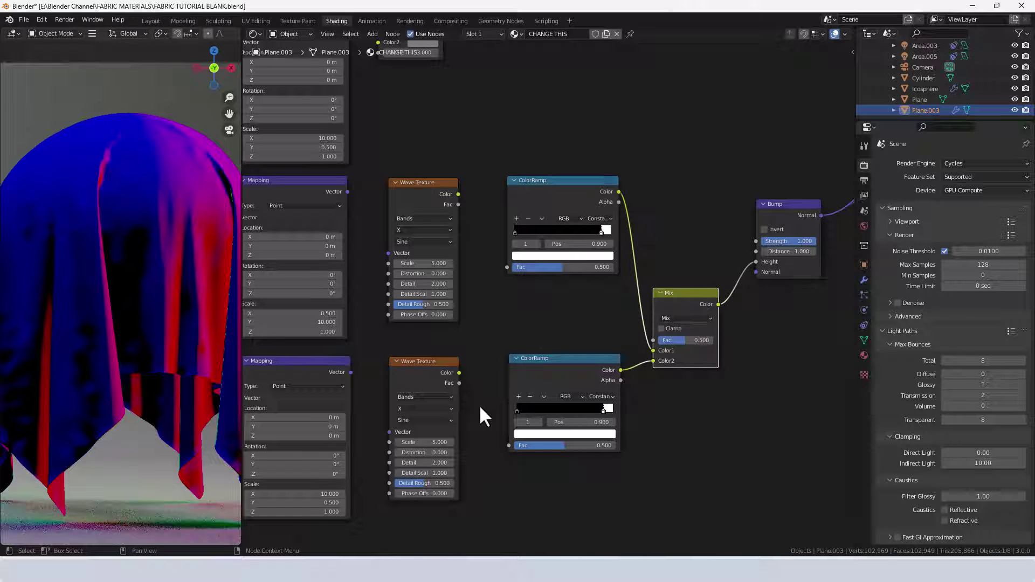
# Step: Connect each Wave Texture's Color to its ColorRamp's Fac
pyautogui.moveTo(458, 194); pyautogui.dragTo(507, 266)
pyautogui.moveTo(464, 373); pyautogui.dragTo(505, 442)
pyautogui.moveTo(491, 320); pyautogui.dragTo(547, 318, button='middle')
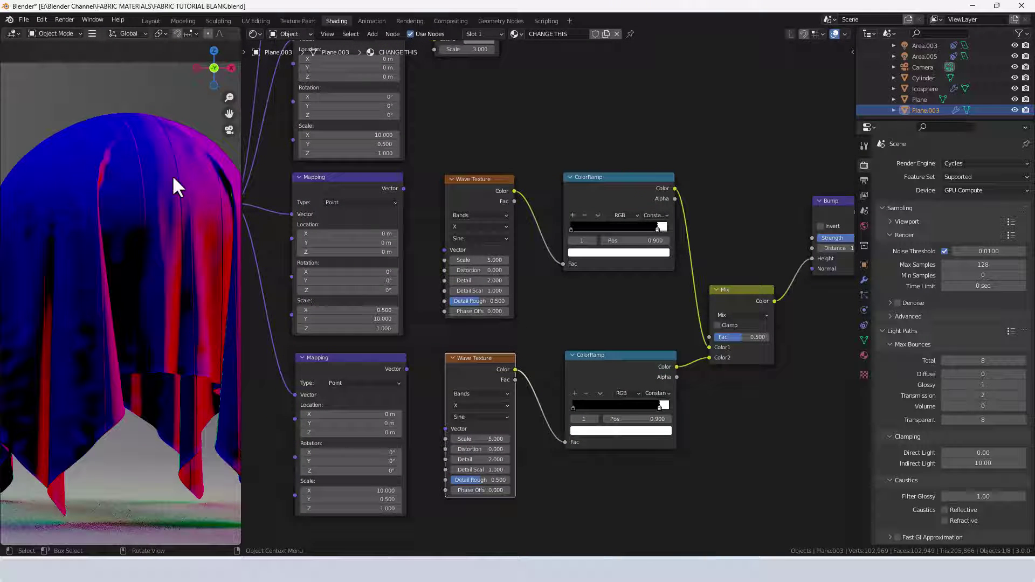
# Step: Connect the upper and lower Mapping Vectors to their Wave Textures' Vector inputs
pyautogui.moveTo(511, 329); pyautogui.dragTo(566, 321, button='middle')
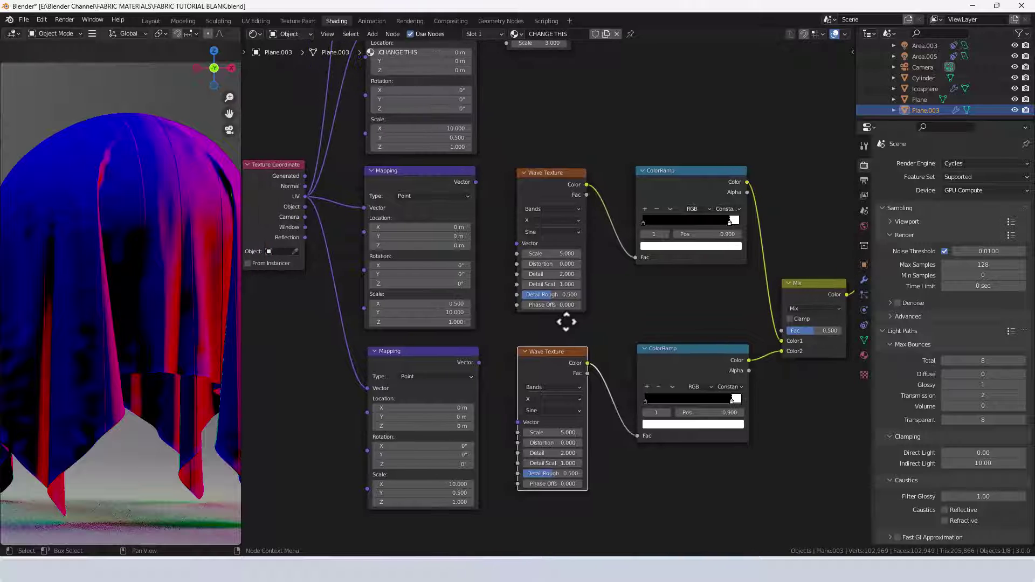
pyautogui.moveTo(476, 182); pyautogui.dragTo(520, 242)
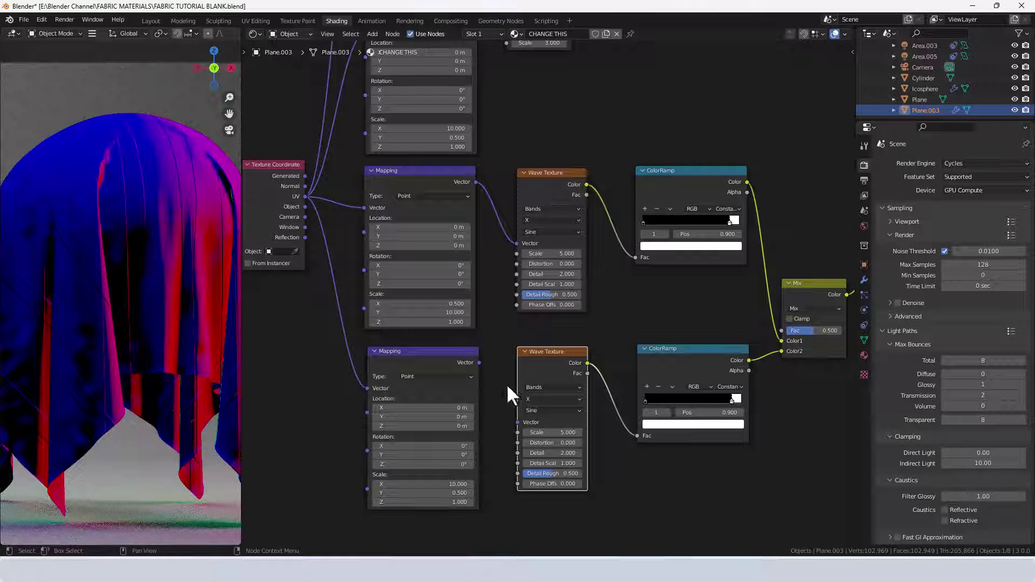
pyautogui.moveTo(479, 362); pyautogui.dragTo(520, 421)
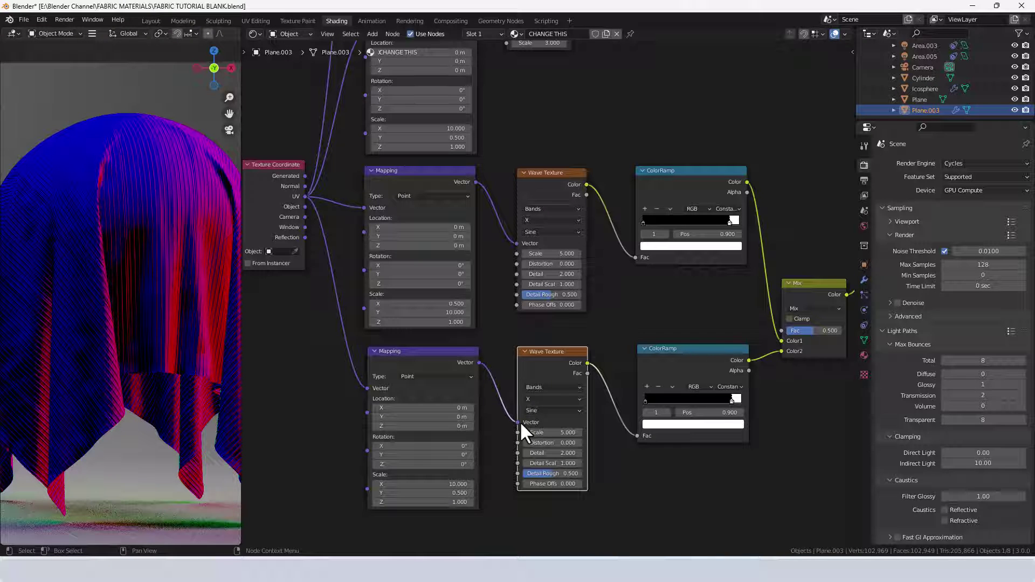
pyautogui.moveTo(520, 421); pyautogui.dragTo(510, 390, button='middle')
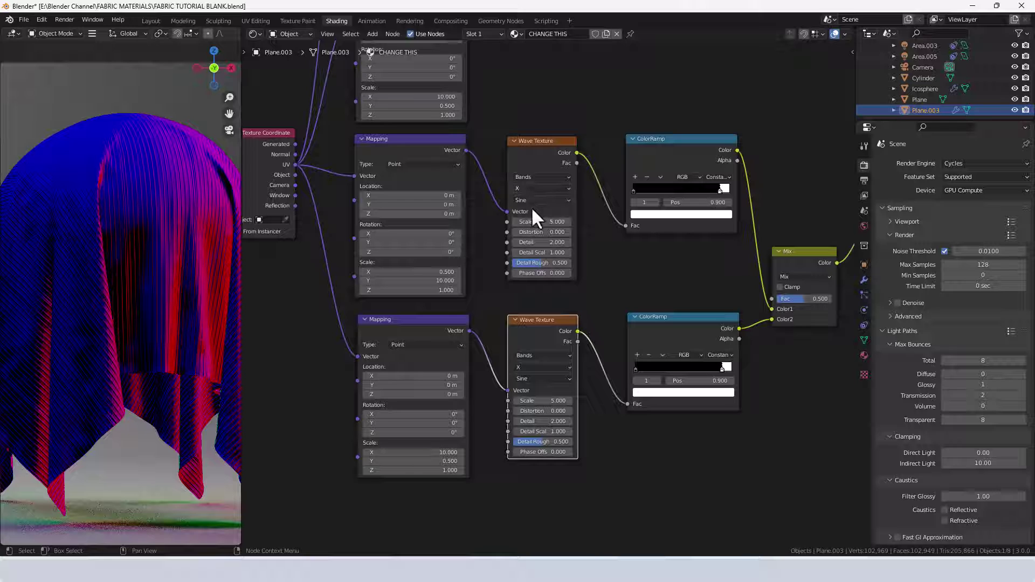
# Step: Run the lower Wave Texture's bands along Y and give both Wave Textures Scale 100
pyautogui.click(526, 367)
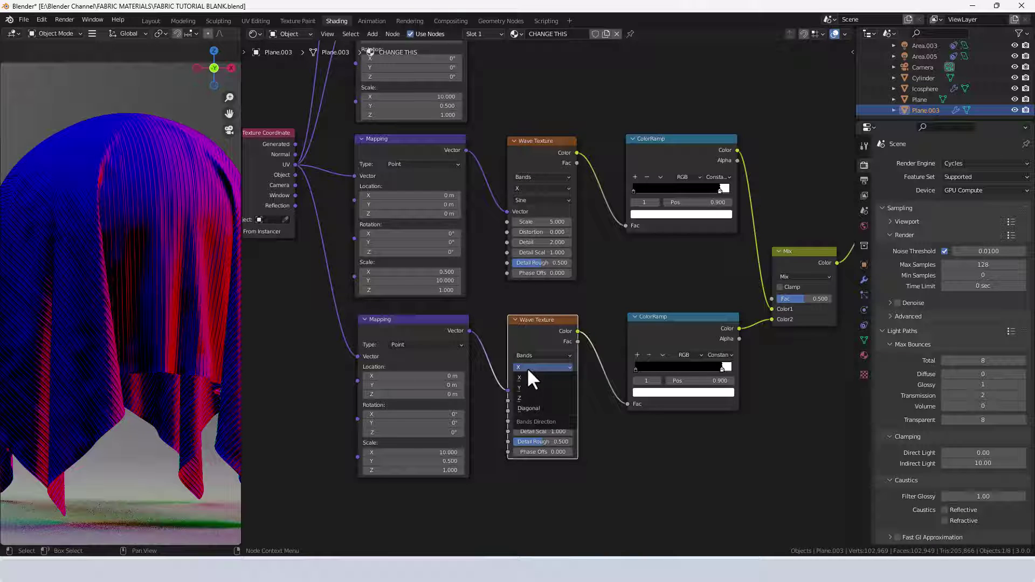
pyautogui.click(526, 385)
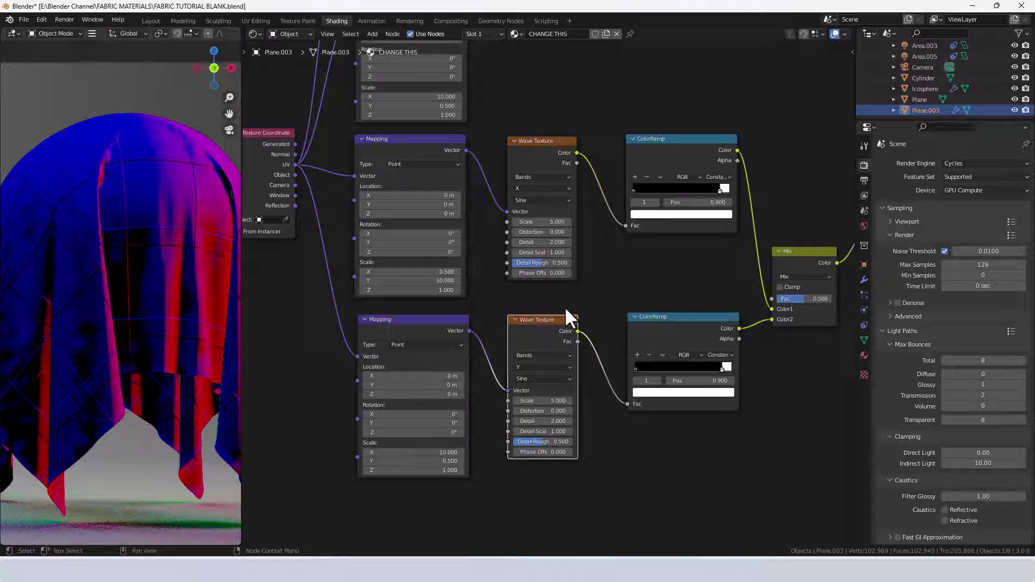
pyautogui.click(545, 222)
pyautogui.write('100')
pyautogui.press('Return')
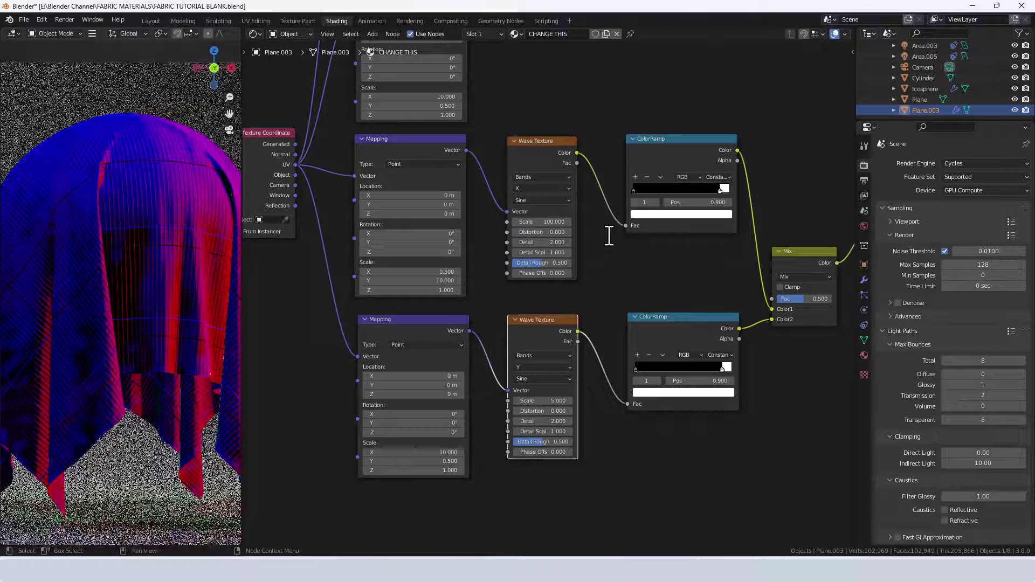
pyautogui.click(535, 400)
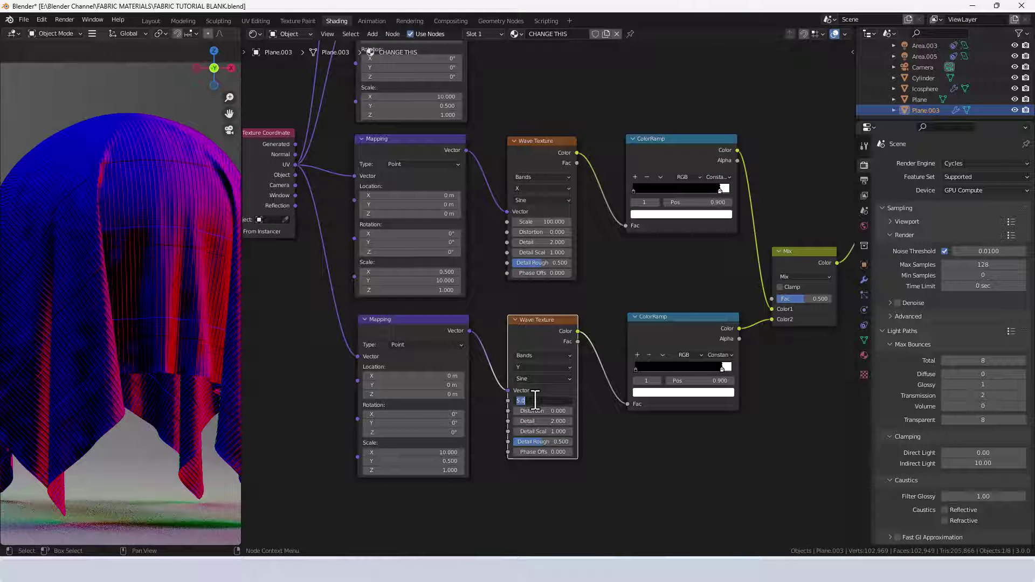
pyautogui.write('100')
pyautogui.press('Return')
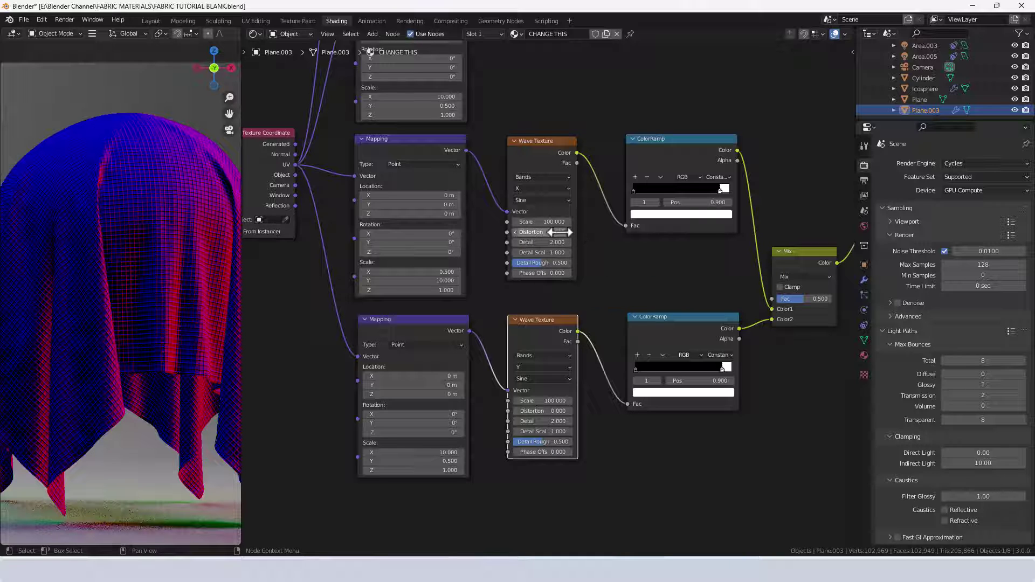
# Step: Zero both waves' Distortion, Detail, Detail Scale and Phase Offset, and the upper Detail Roughness
pyautogui.moveTo(540, 231)
pyautogui.mouseDown()
pyautogui.moveTo(539, 272)
pyautogui.moveTo(556, 236)
pyautogui.mouseUp()
pyautogui.write('0')
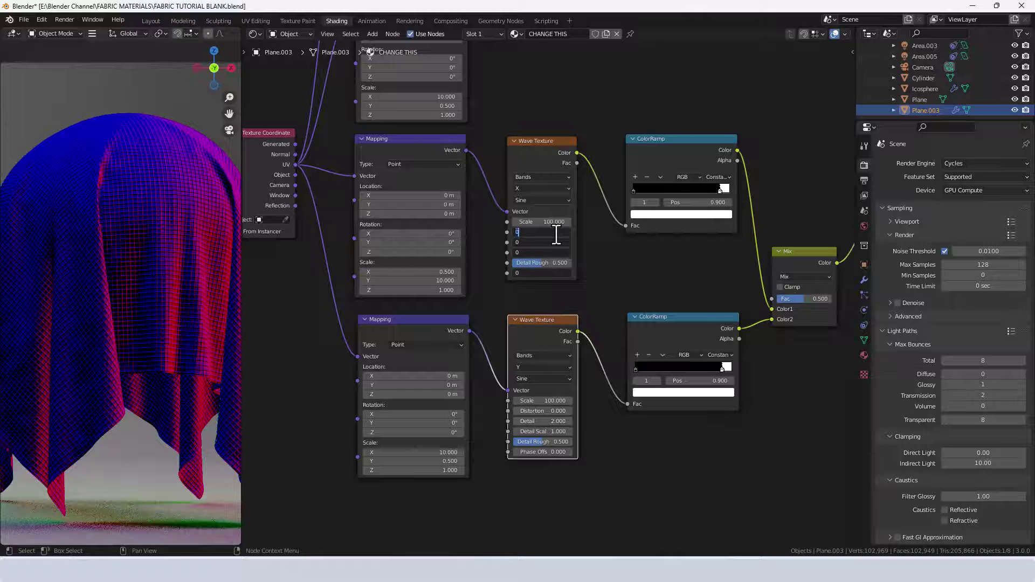
pyautogui.press('Return')
pyautogui.moveTo(552, 264); pyautogui.dragTo(513, 263)
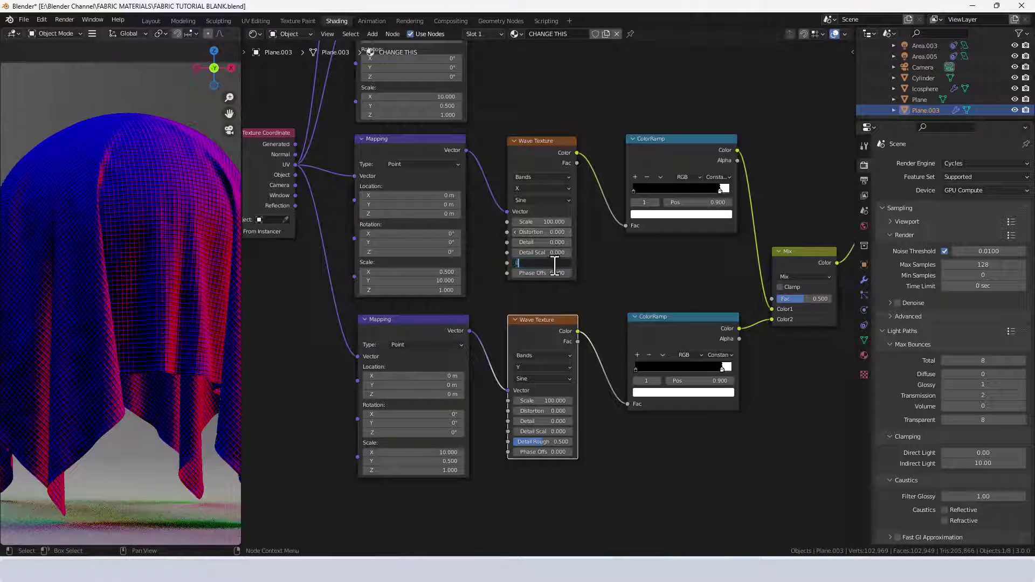
pyautogui.moveTo(538, 414)
pyautogui.mouseDown()
pyautogui.moveTo(538, 452)
pyautogui.moveTo(538, 411)
pyautogui.mouseUp()
pyautogui.press('Return')
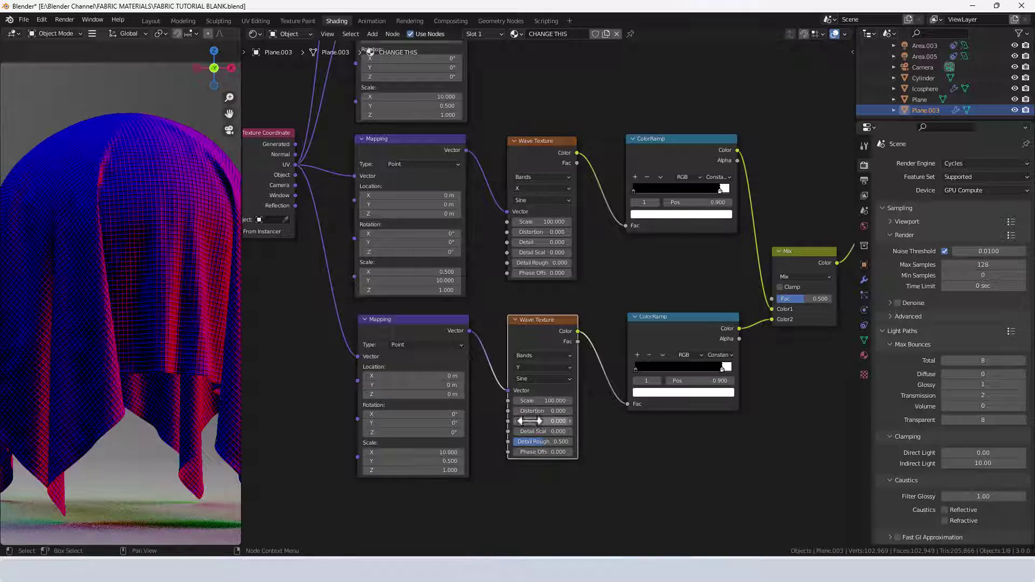
pyautogui.click(539, 442)
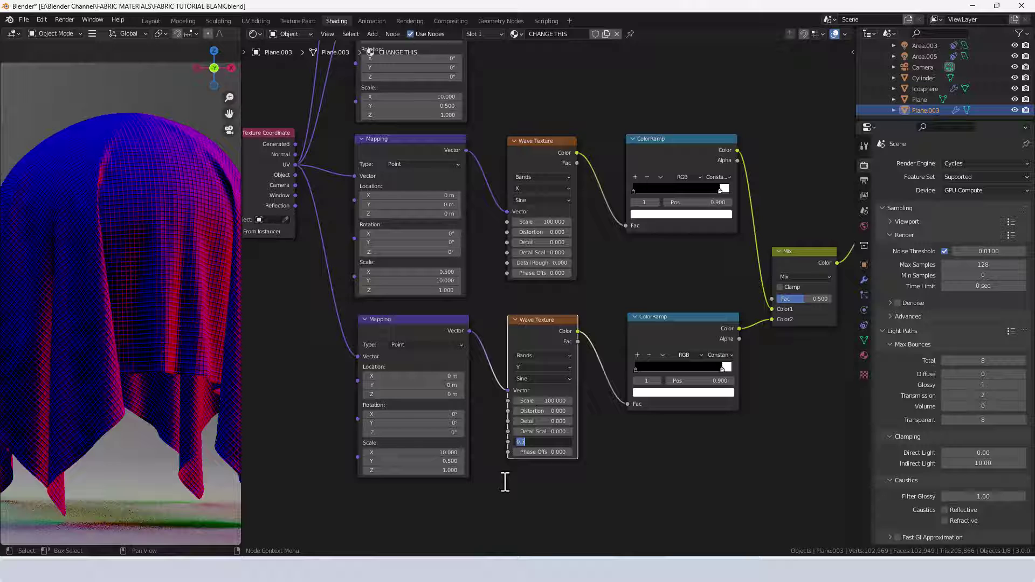
# Step: Set the lower wave's Detail Roughness to 0.5 and bring the Bump node into view
pyautogui.press('Return')
pyautogui.moveTo(656, 474); pyautogui.dragTo(519, 463, button='middle')
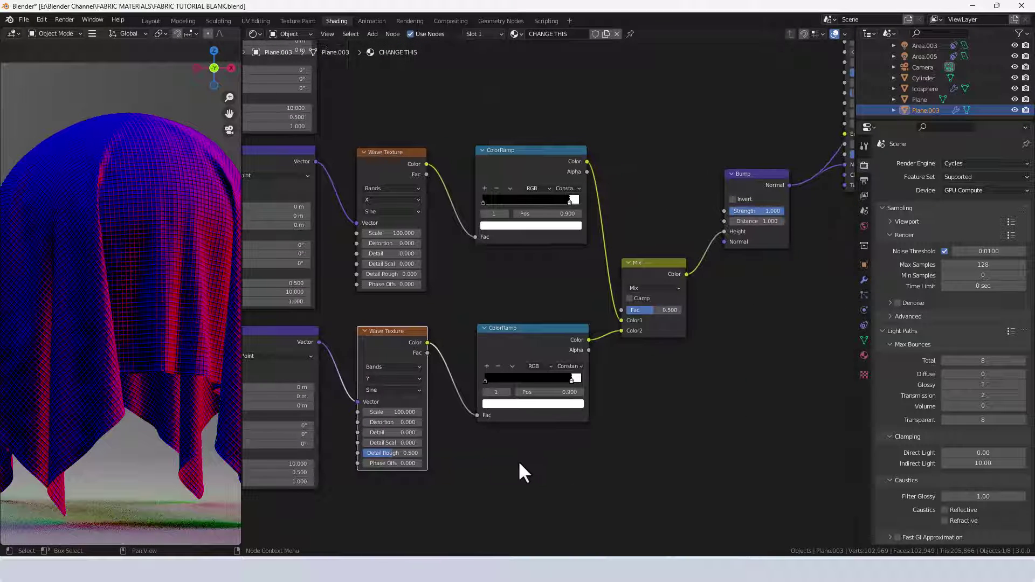
pyautogui.scroll(1, 623, 413)
pyautogui.scroll(1, 596, 404)
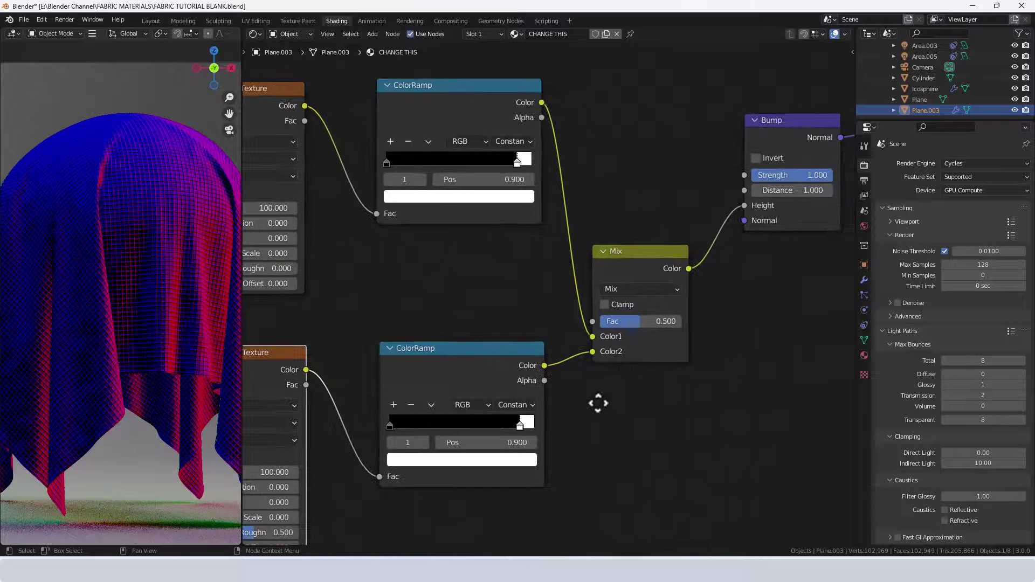
pyautogui.moveTo(629, 350); pyautogui.dragTo(635, 337, button='middle')
# Step: Set the Bump node's Strength to 0.5 and Distance to 0.01
pyautogui.click(673, 212)
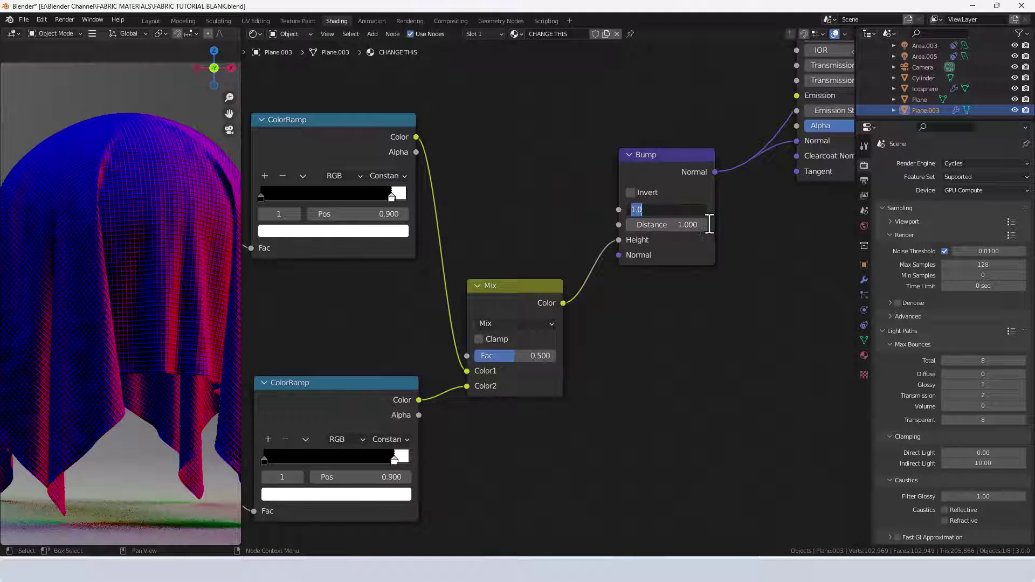
pyautogui.write('.5')
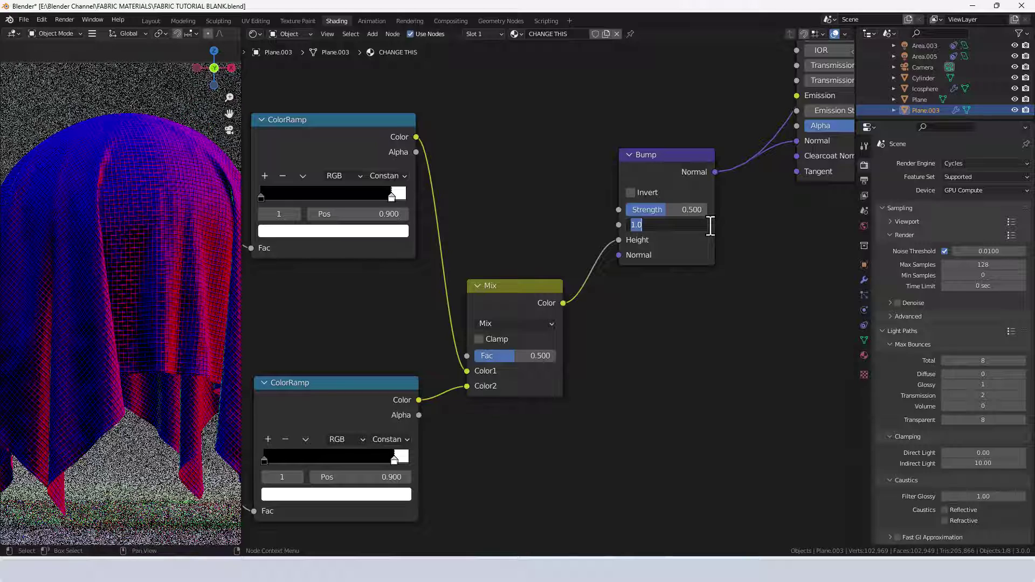
pyautogui.press('Tab')
pyautogui.write('.01')
pyautogui.press('Return')
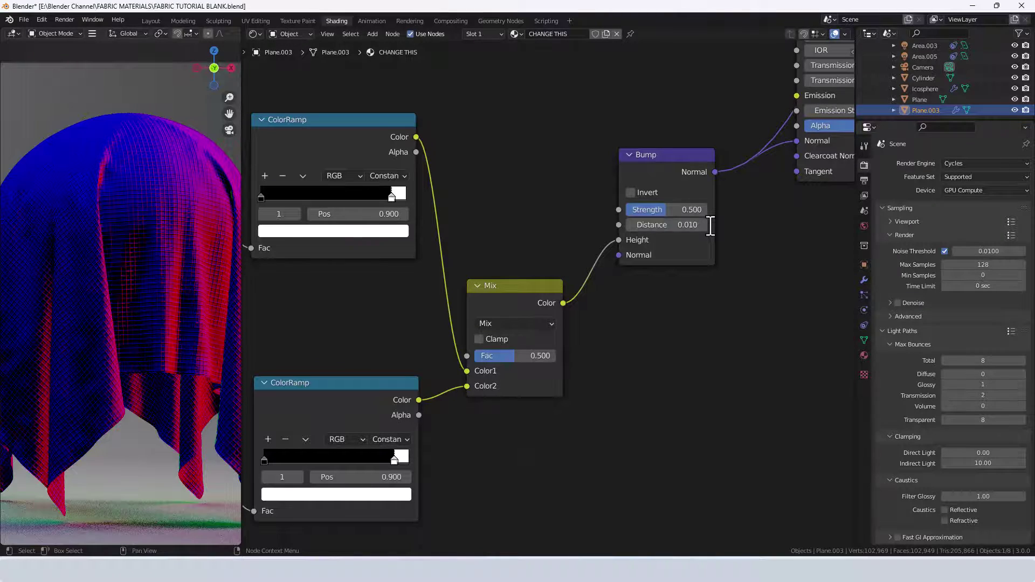
pyautogui.scroll(-2, 160, 262)
pyautogui.scroll(5, 164, 263)
pyautogui.scroll(3, 162, 261)
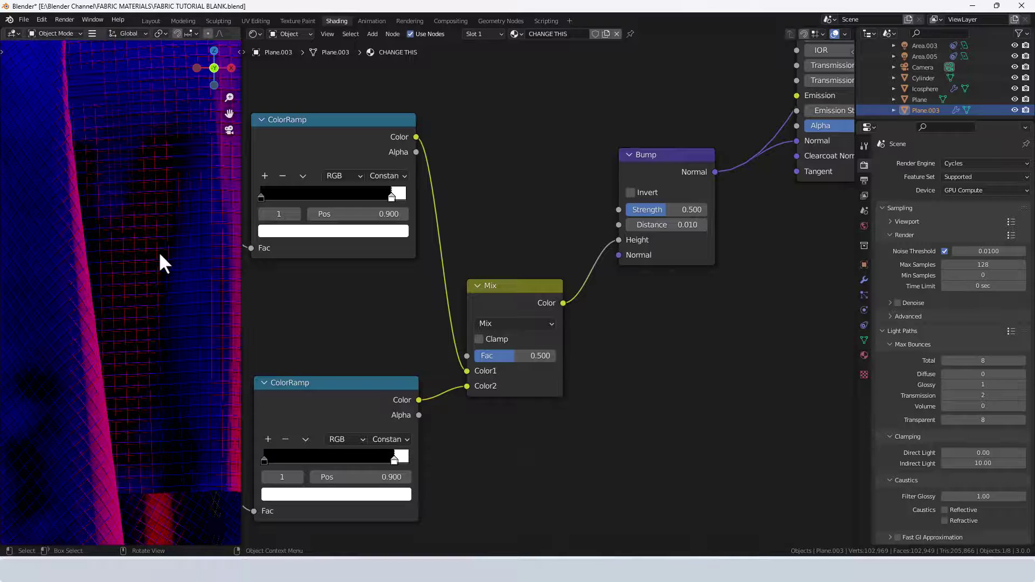
pyautogui.scroll(-7, 157, 259)
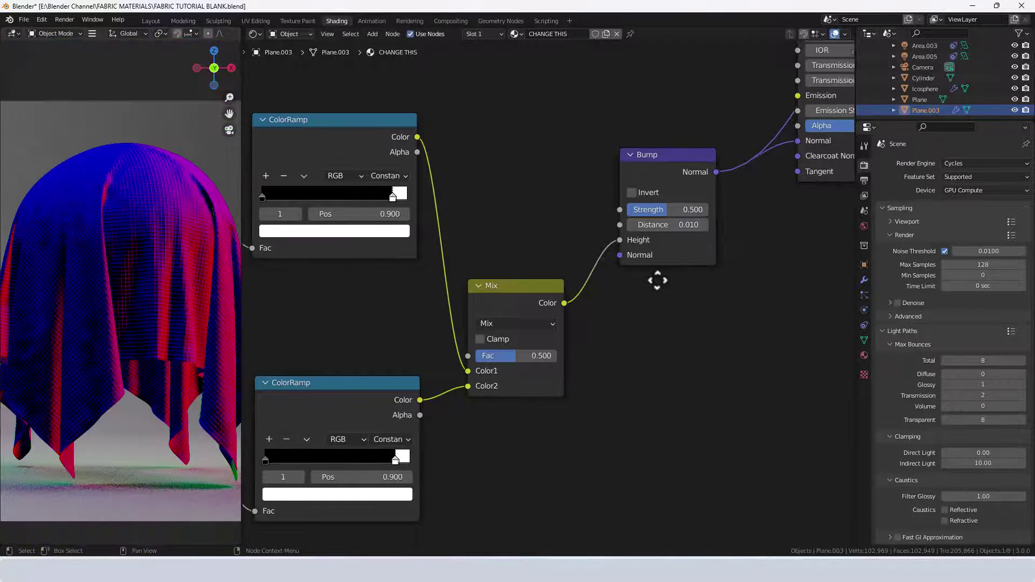
pyautogui.moveTo(655, 280); pyautogui.dragTo(663, 281, button='middle')
# Step: Preview the full Principled BSDF material on the cloth
pyautogui.scroll(-2, 665, 270)
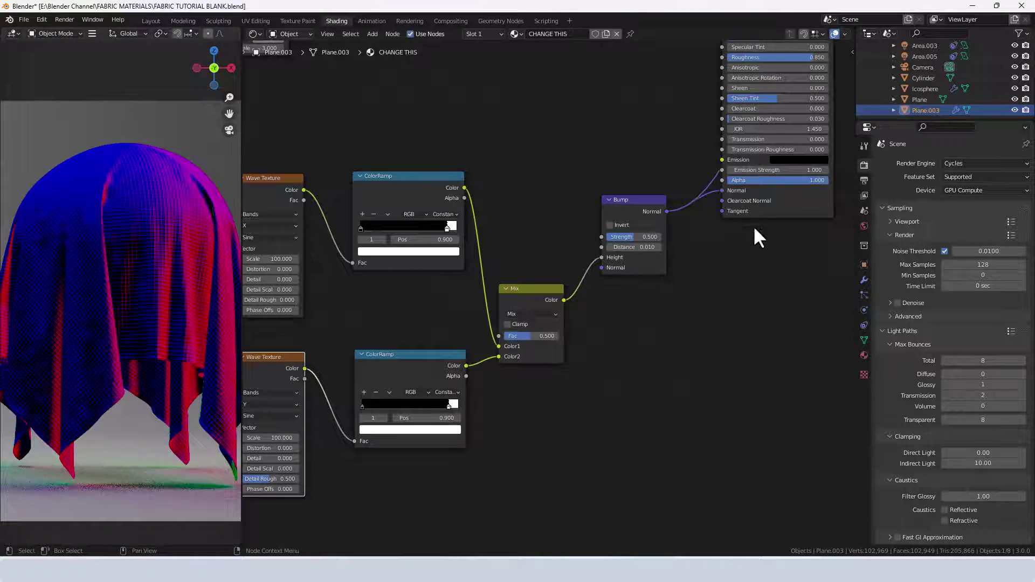
pyautogui.keyDown('ctrl'); pyautogui.keyDown('shift'); pyautogui.click(763, 209); pyautogui.keyUp('shift'); pyautogui.keyUp('ctrl')
pyautogui.scroll(5, 170, 261)
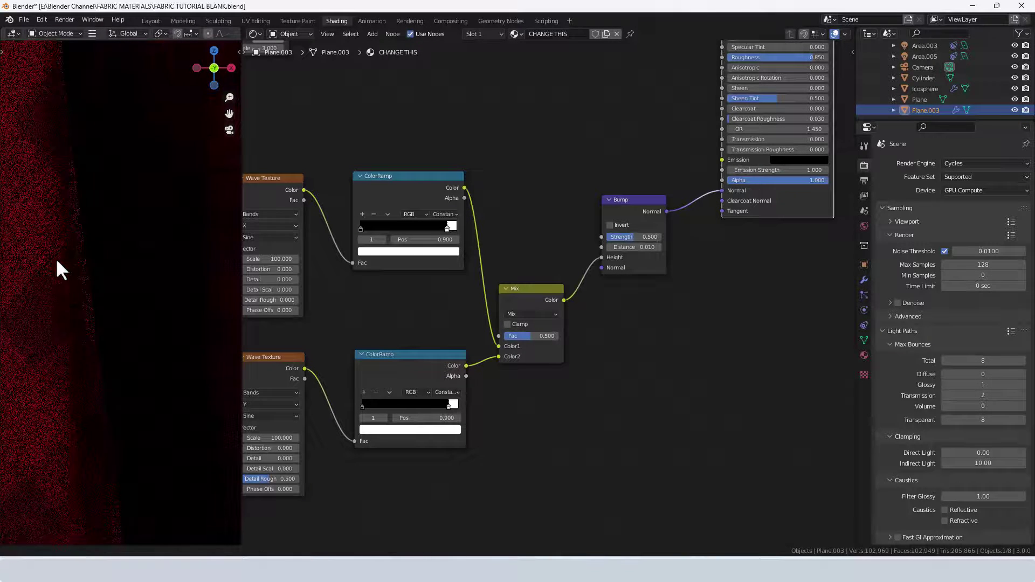
# Step: Set the lower Mapping scale to X 0.5, Y 10 and run the lower wave bands along Y
pyautogui.moveTo(338, 481); pyautogui.dragTo(610, 427, button='middle')
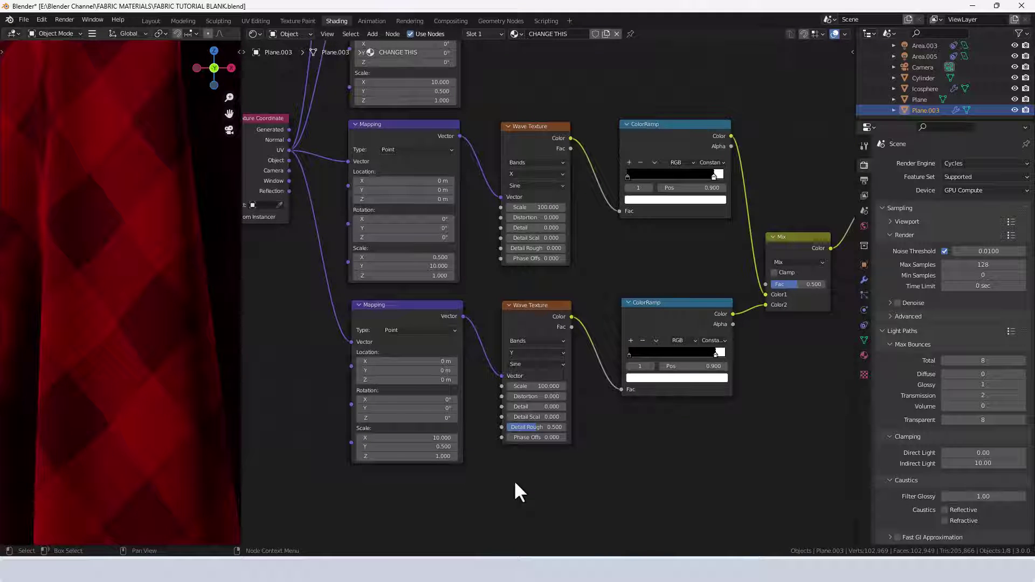
pyautogui.doubleClick(423, 437)
pyautogui.write('10')
pyautogui.press('Return')
pyautogui.click(514, 352)
pyautogui.click(513, 354)
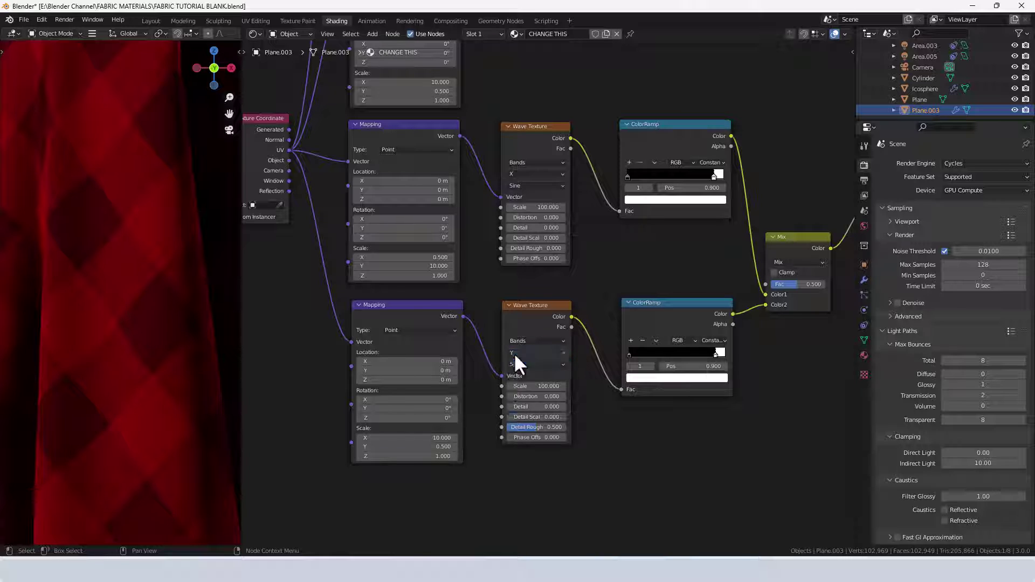
pyautogui.doubleClick(379, 446)
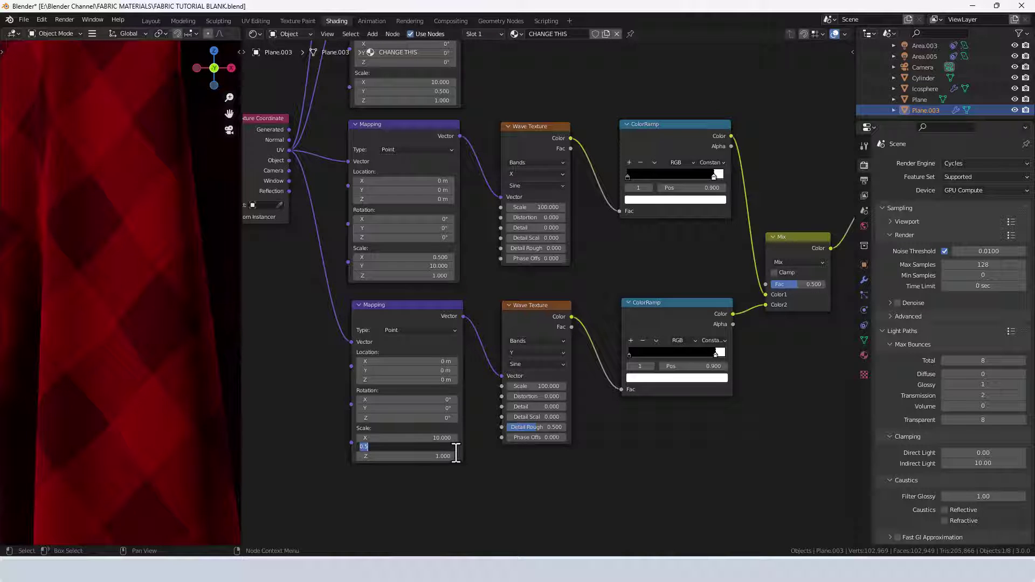
pyautogui.write('10')
pyautogui.hotkey('shift', 'Tab')
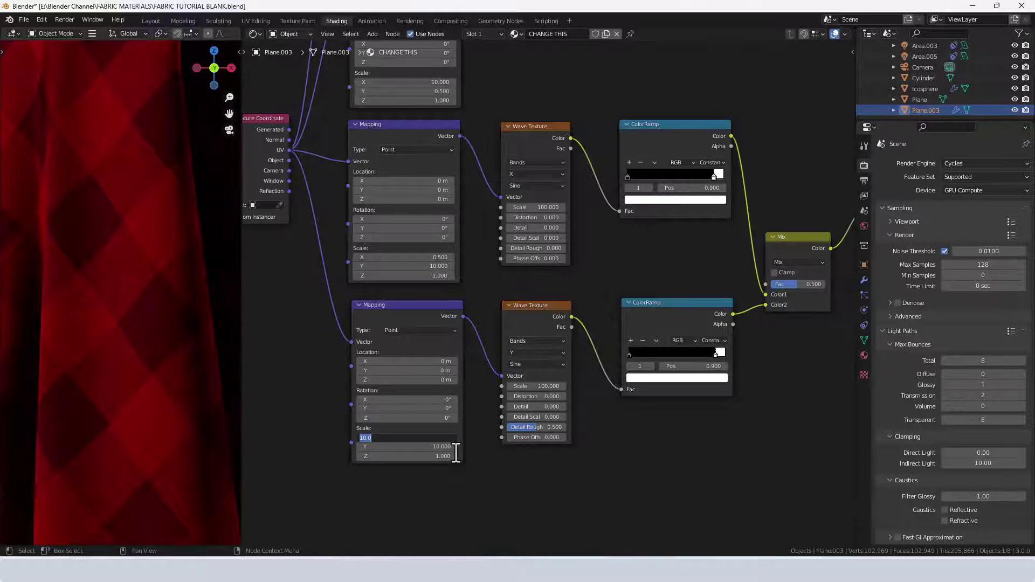
pyautogui.press('BackSpace')
pyautogui.write('0.5')
pyautogui.press('Return')
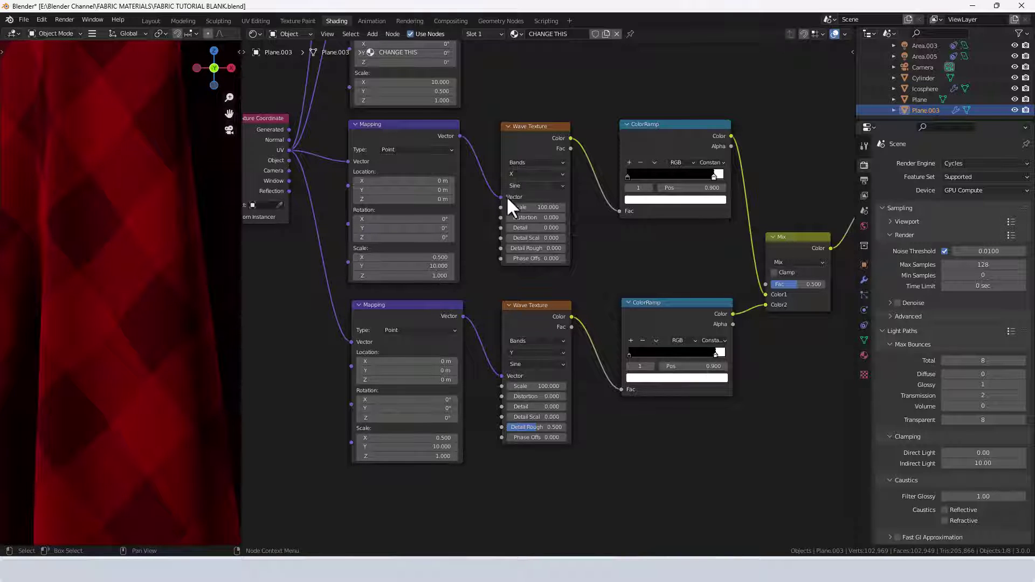
# Step: Set the upper Mapping scale to X 10, Y 0.5
pyautogui.click(396, 256)
pyautogui.write('10')
pyautogui.press('Tab')
pyautogui.write('0.5')
pyautogui.press('Return')
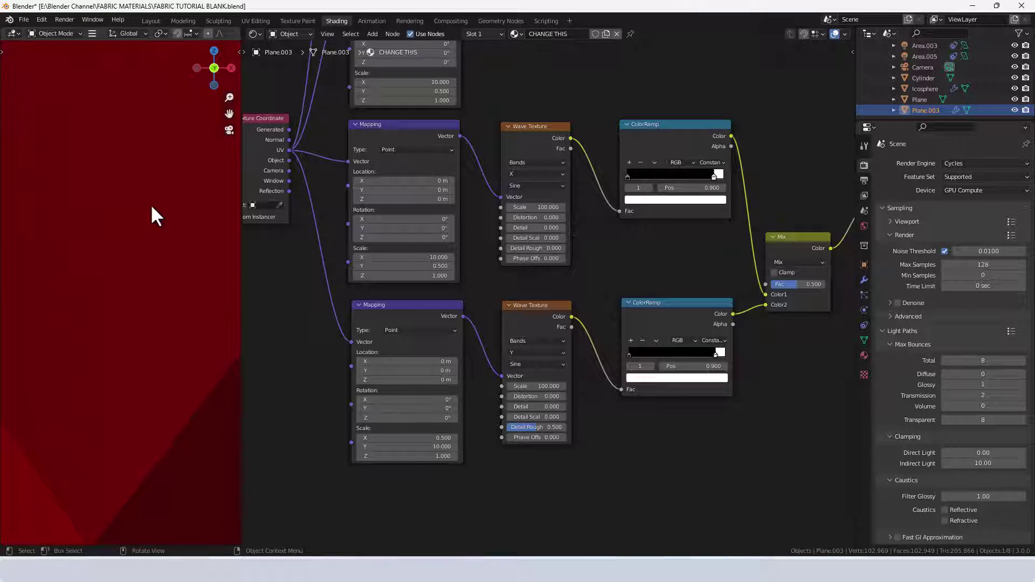
# Step: Zoom out over the node tree and box-select the eight bump-texture nodes
pyautogui.scroll(-4, 111, 270)
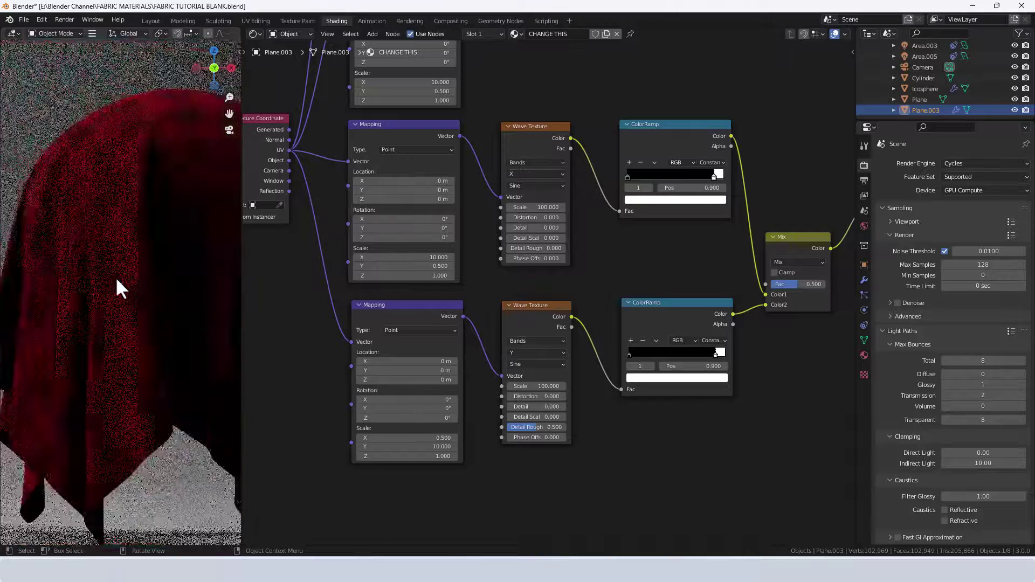
pyautogui.scroll(2, 119, 275)
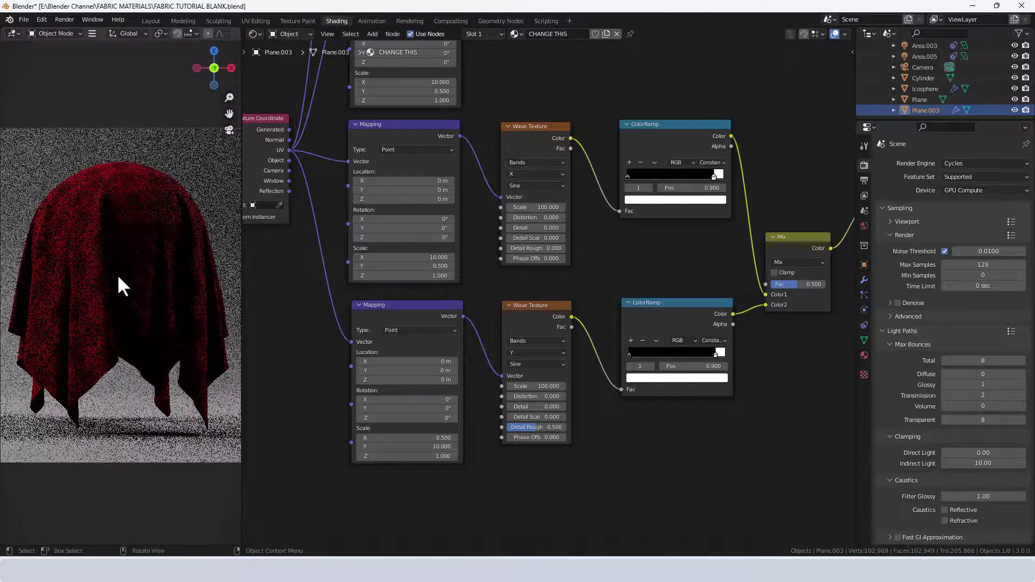
pyautogui.scroll(-2, 620, 392)
pyautogui.scroll(-2, 620, 426)
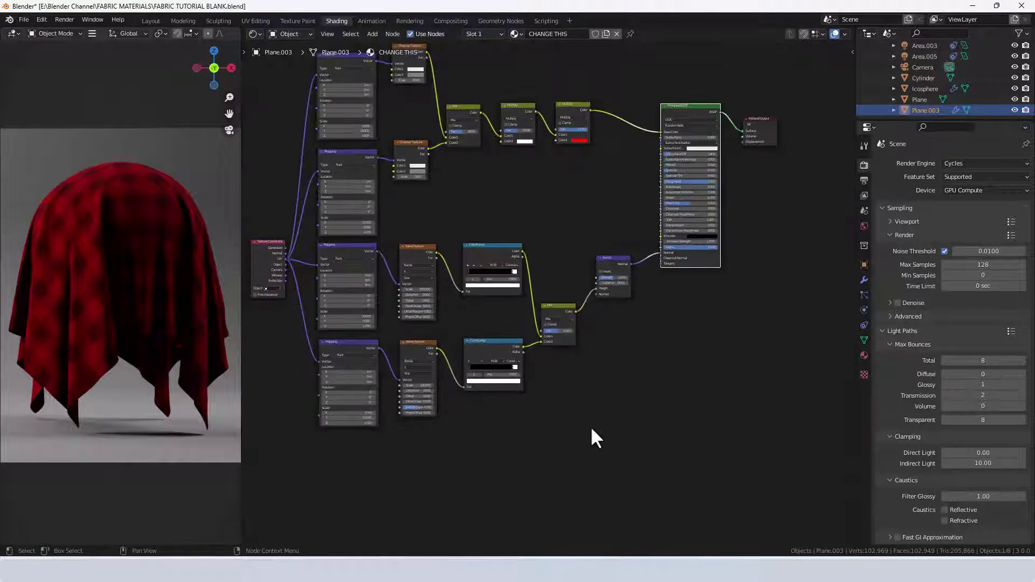
pyautogui.scroll(-2, 620, 447)
pyautogui.moveTo(743, 518); pyautogui.dragTo(397, 320)
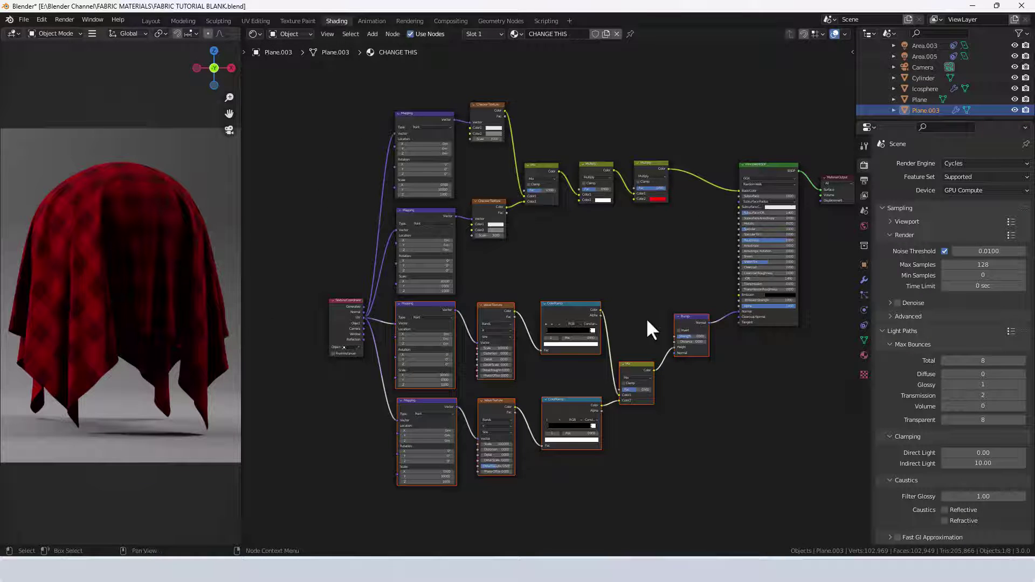
# Step: Enter 5 for the upper checker Mapping's Y scale and the second Mapping's X scale
pyautogui.scroll(2, 528, 260)
pyautogui.moveTo(527, 260); pyautogui.dragTo(551, 376, button='middle')
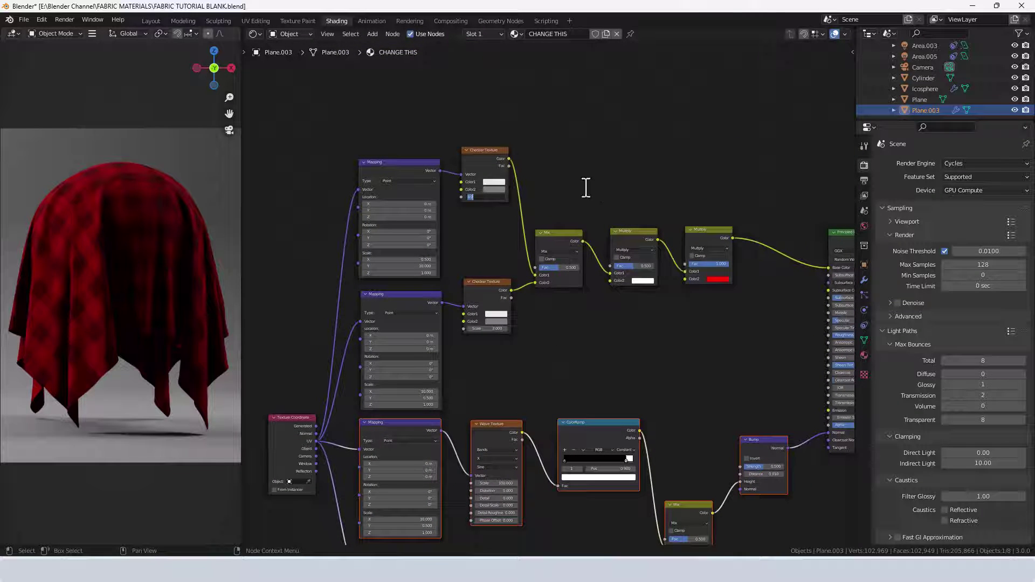
pyautogui.click(430, 266)
pyautogui.write('5')
pyautogui.press('Tab')
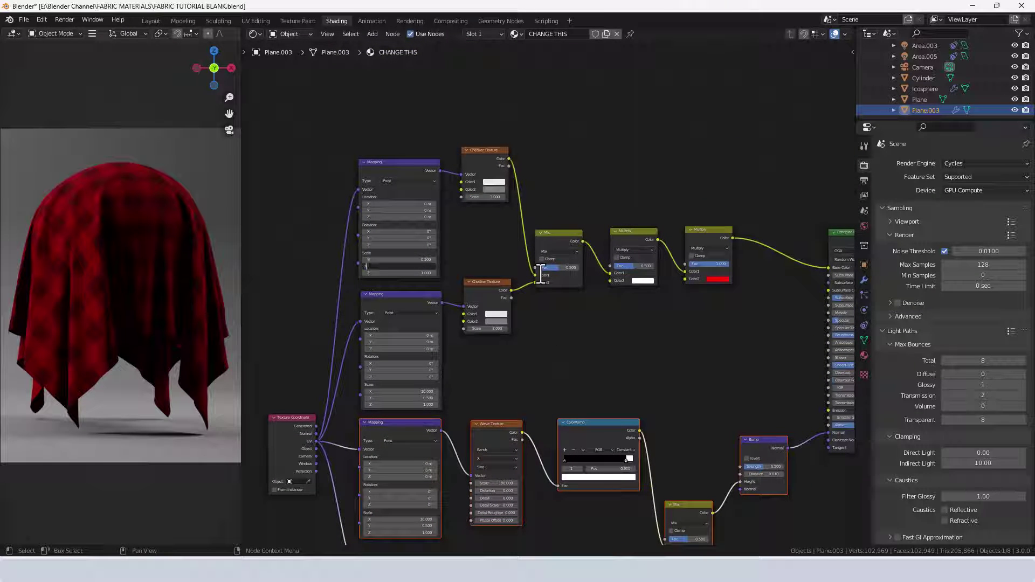
pyautogui.click(408, 391)
pyautogui.write('5')
pyautogui.press('Return')
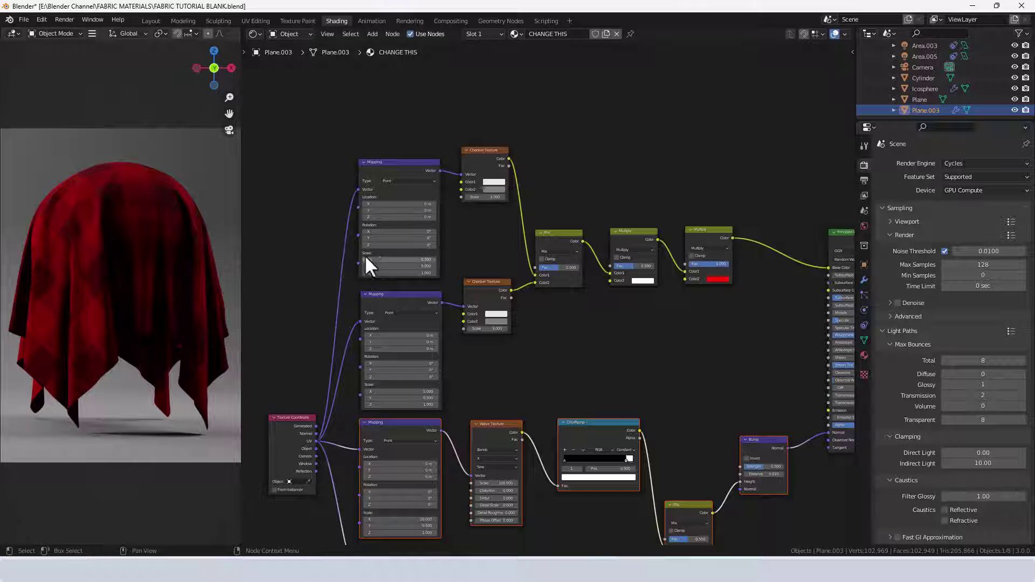
# Step: Correct both checker Mapping scales to 15 and frame the whole node tree
pyautogui.click(393, 266)
pyautogui.write('0.515')
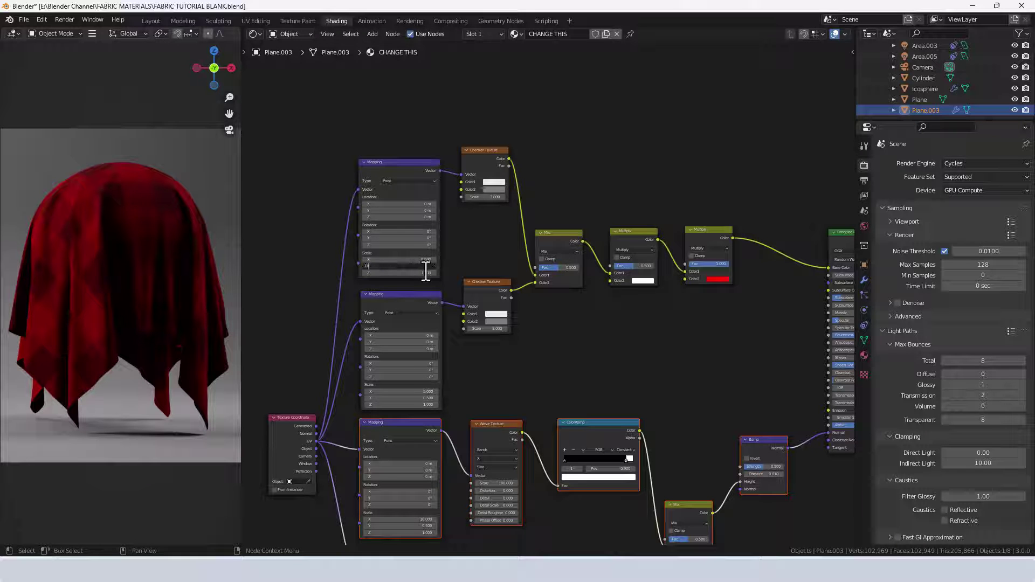
pyautogui.press('Return')
pyautogui.click(420, 390)
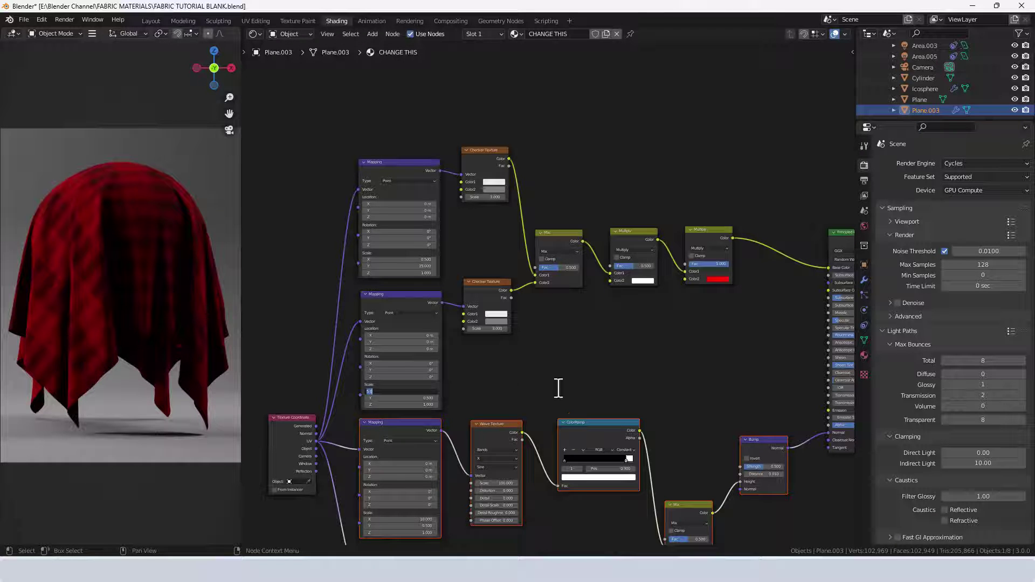
pyautogui.write('15')
pyautogui.press('Return')
pyautogui.press('Home')
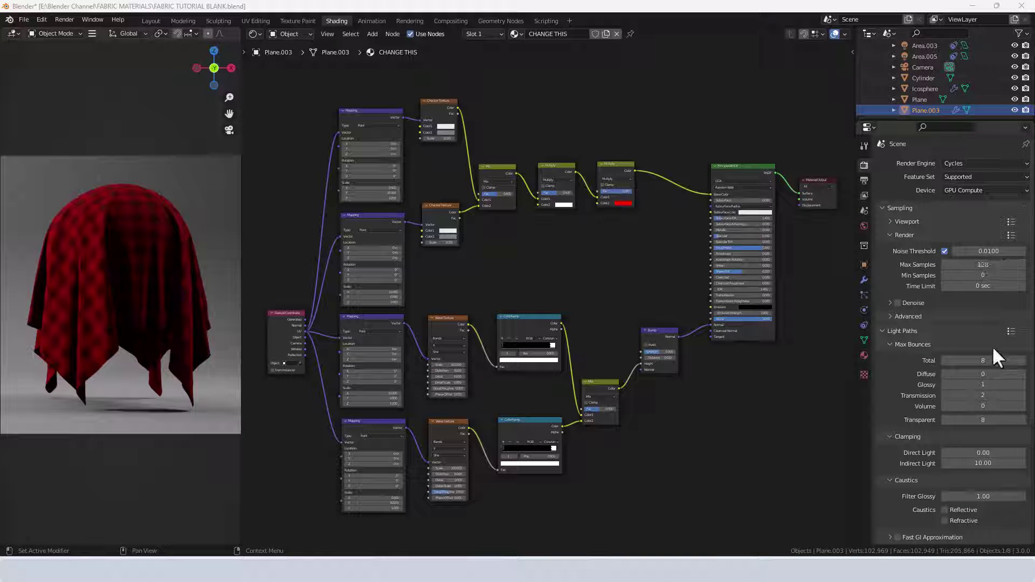
# Step: Apply the Direct Light light-path preset and render the image from the Render menu
pyautogui.click(1011, 331)
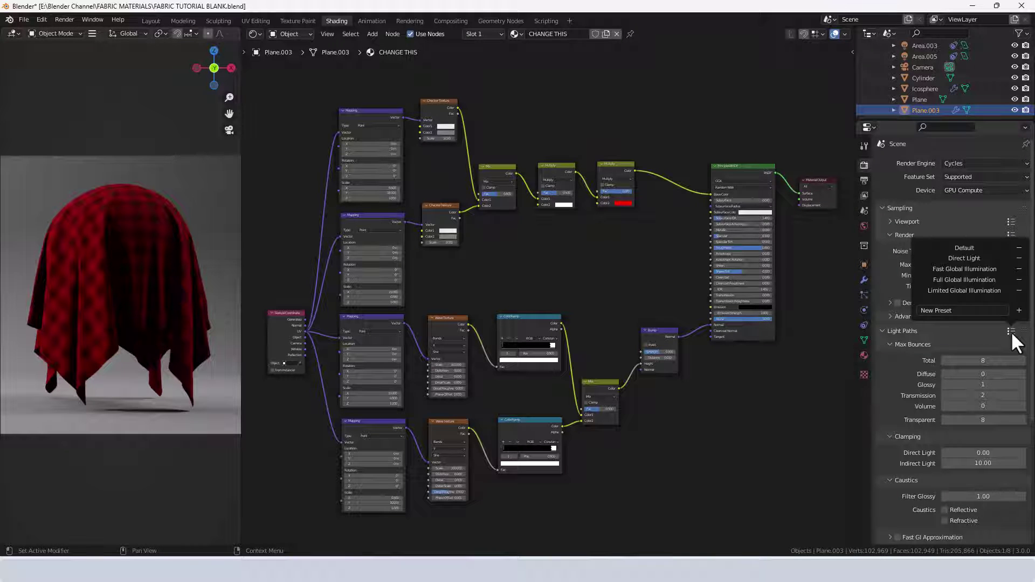
pyautogui.click(977, 261)
pyautogui.scroll(3, 949, 59)
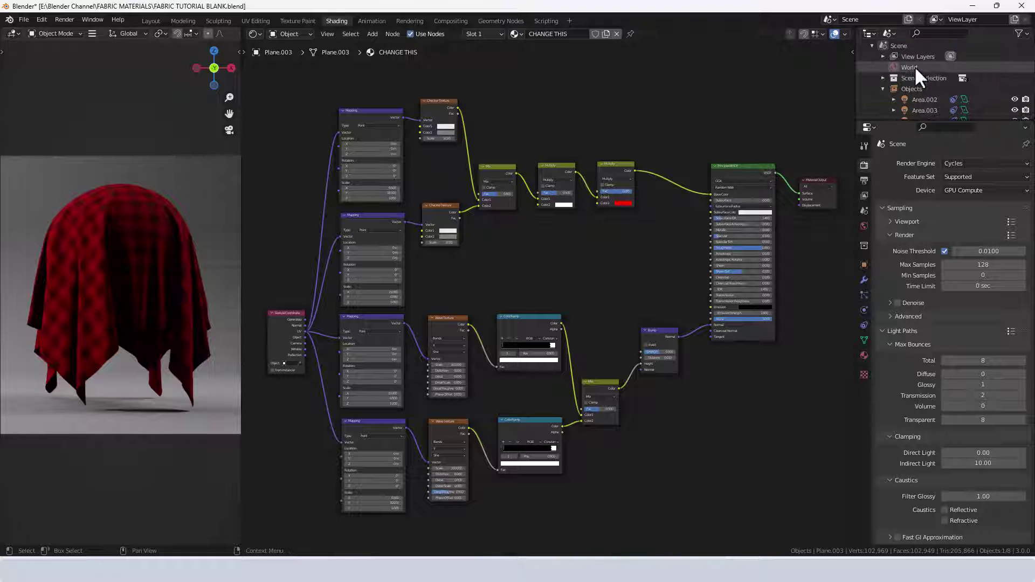
pyautogui.click(69, 21)
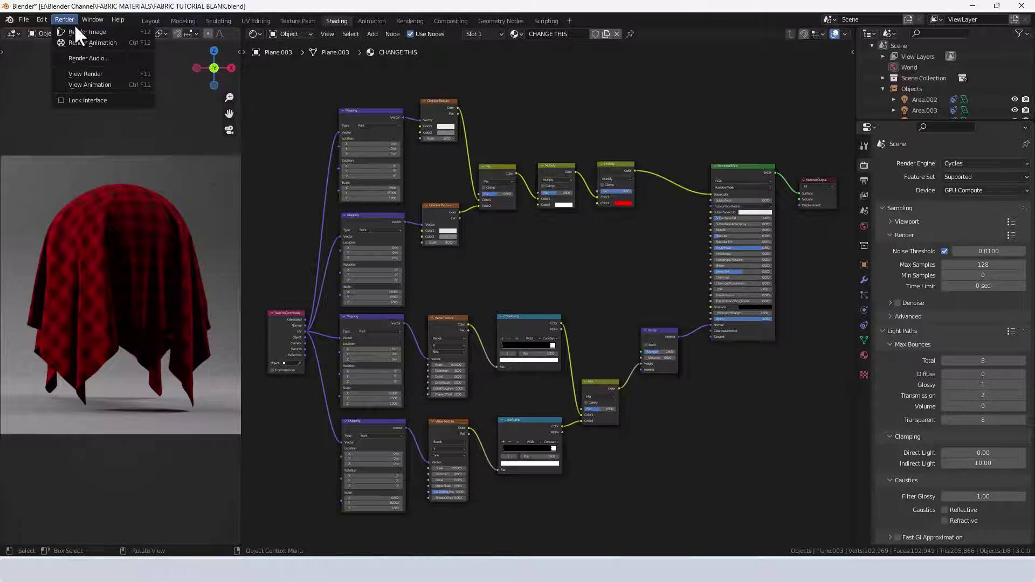